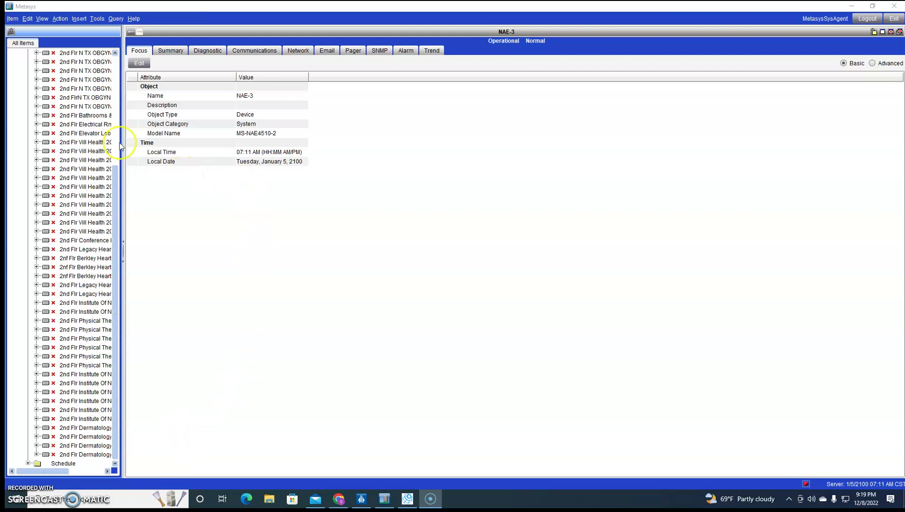
# - Switch from Metasys's NAE-3 view to the CCT tool showing the VAV application
pyautogui.click(407, 499)
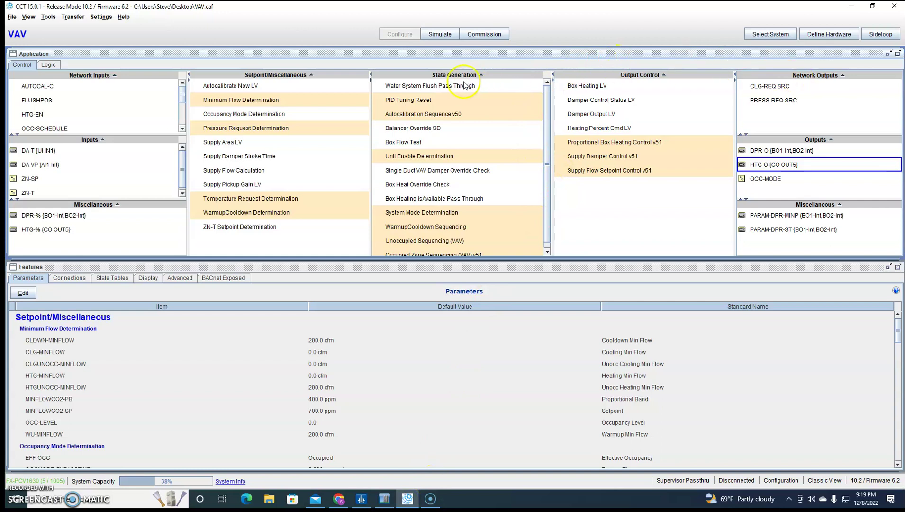
# - Commission the Application In Controller without saving, connecting through NAE-3 trunk 1-FC-1
pyautogui.click(482, 33)
pyautogui.click(484, 278)
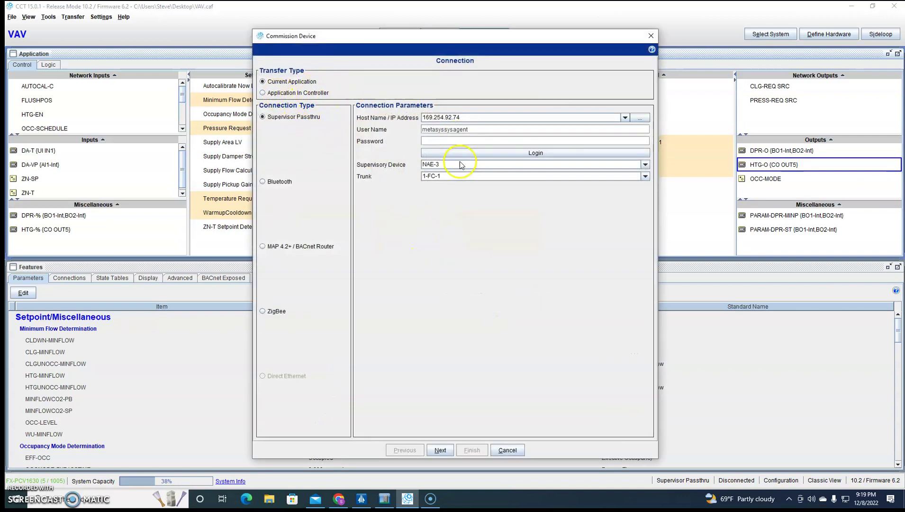
pyautogui.click(296, 93)
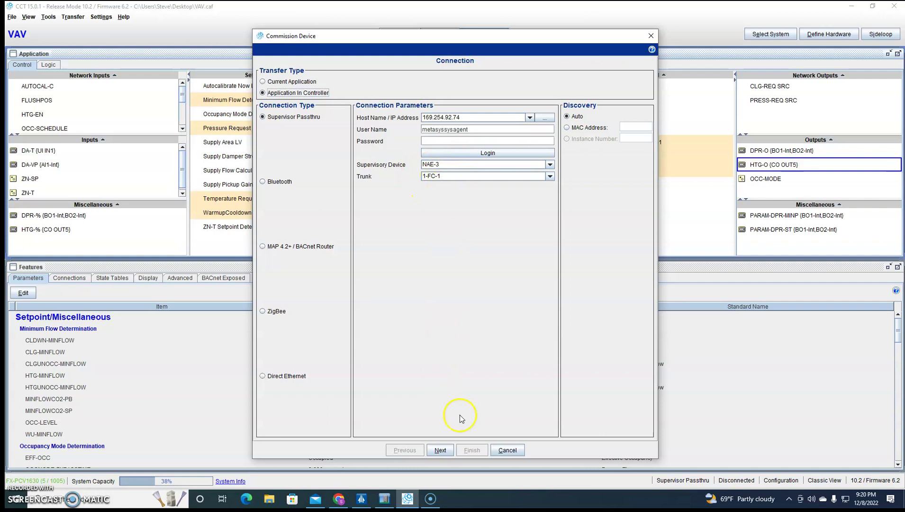
pyautogui.click(440, 450)
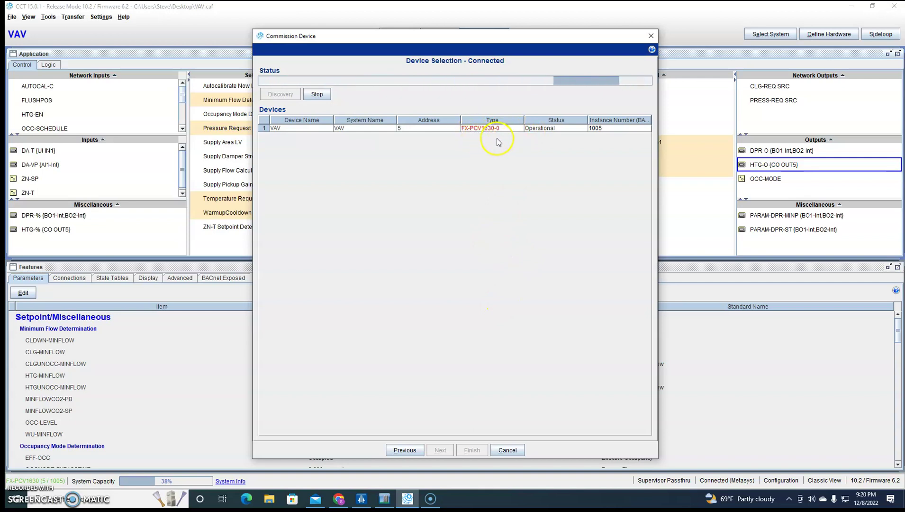
# - Select the discovered FX-PCV1630-0 controller at address 5, check its type, then cancel the wizard
pyautogui.click(474, 130)
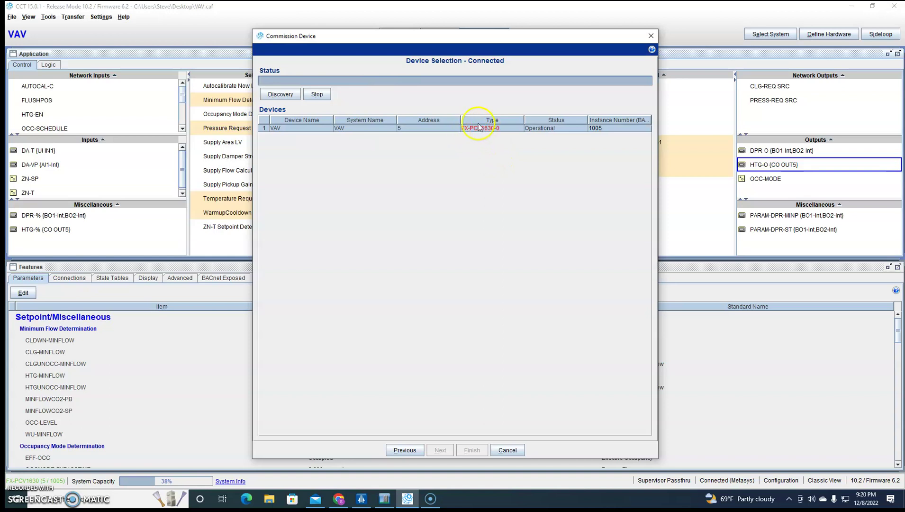
pyautogui.moveTo(475, 130)
pyautogui.click(505, 450)
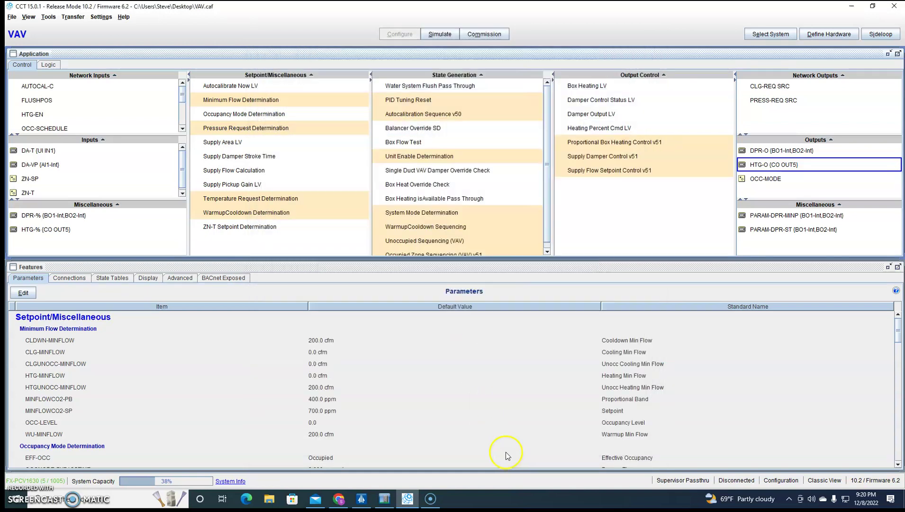
# - Start a new system from the File menu, discarding unsaved changes to VAV.caf
pyautogui.click(73, 18)
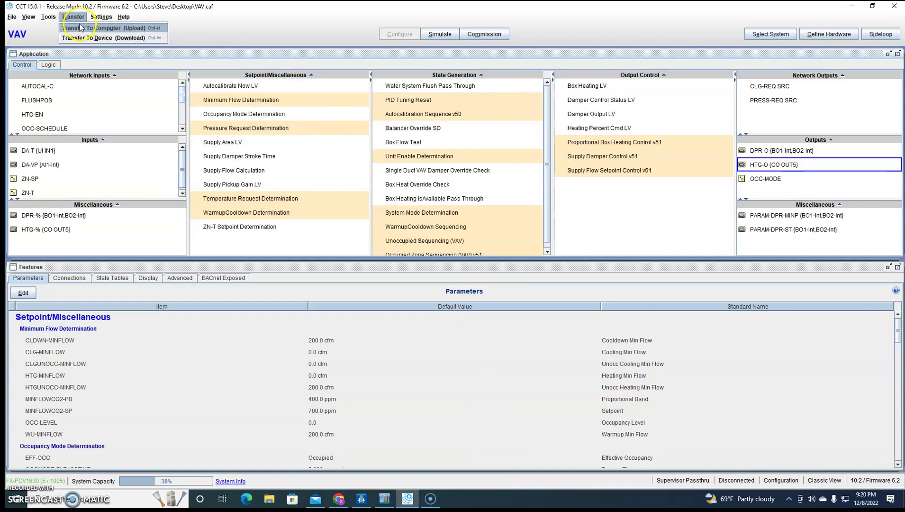
pyautogui.click(178, 22)
pyautogui.click(11, 17)
pyautogui.click(18, 38)
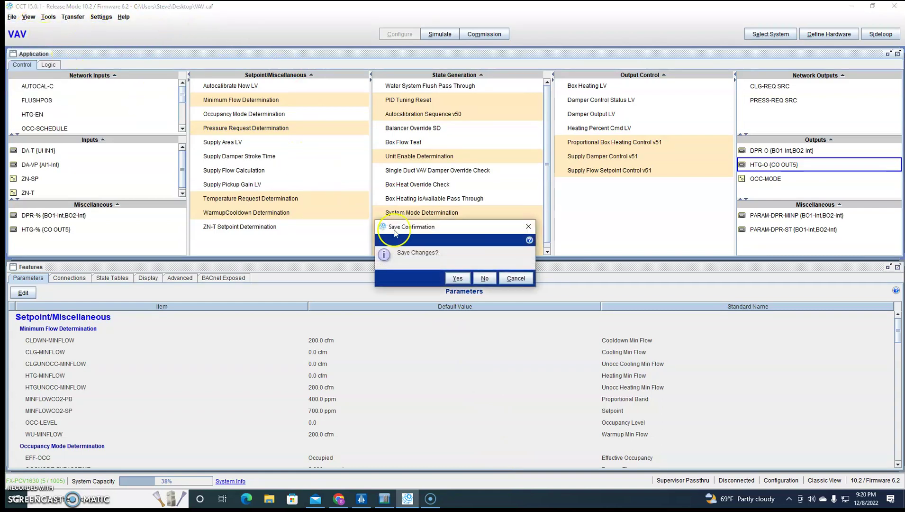
pyautogui.click(484, 279)
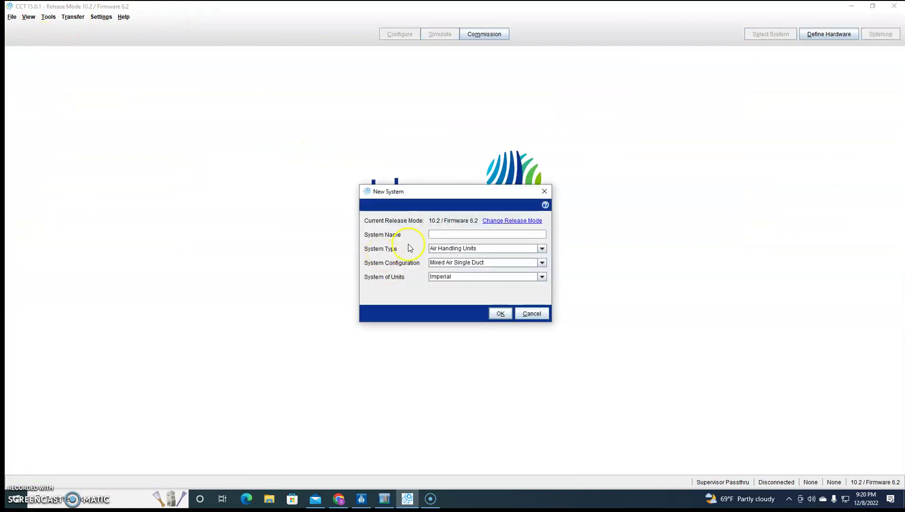
# - Name the new system VAV_05 and set its system type to VAV
pyautogui.write('VAV_05')
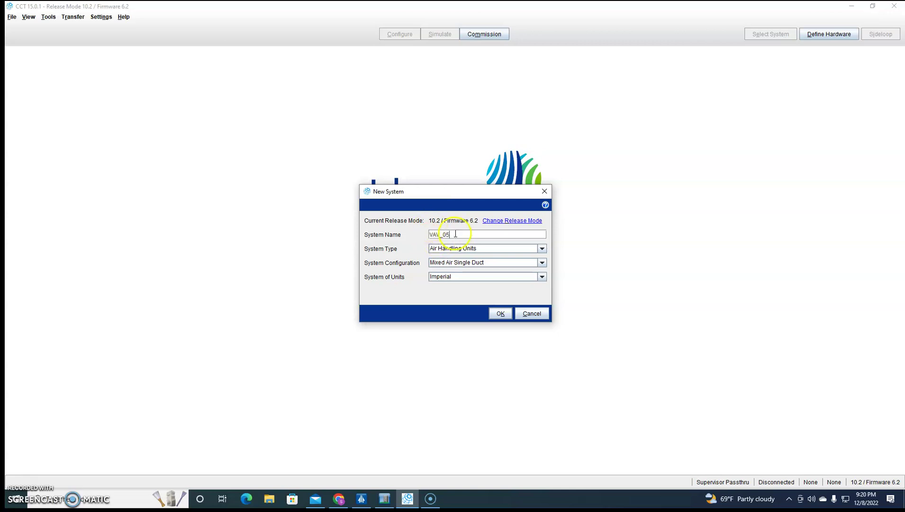
pyautogui.click(490, 248)
pyautogui.click(480, 288)
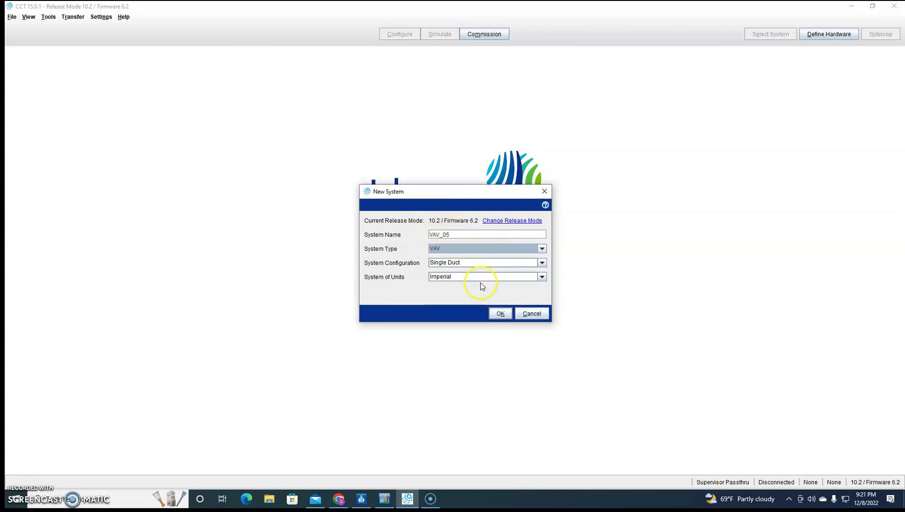
# - Create VAV_05 with Electric Staged box heating, a Box Fan and Discharge Air Temperature sensing
pyautogui.click(500, 313)
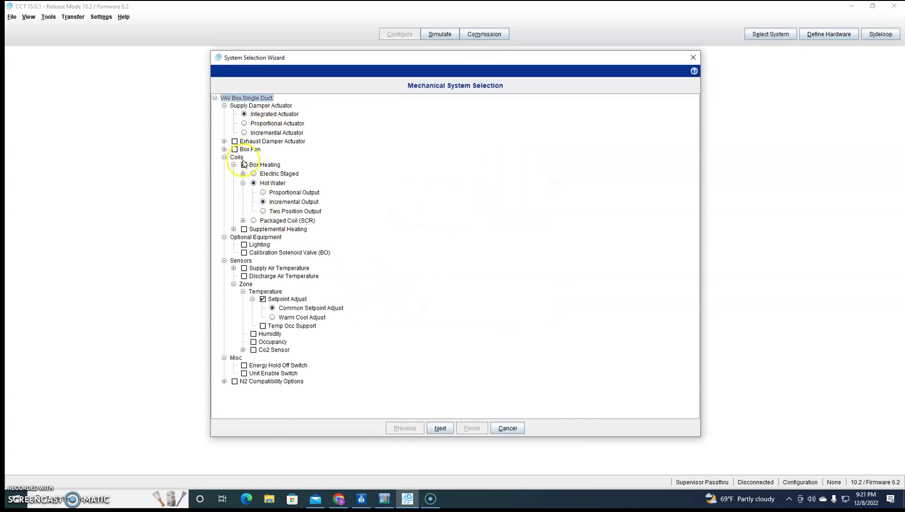
pyautogui.click(254, 173)
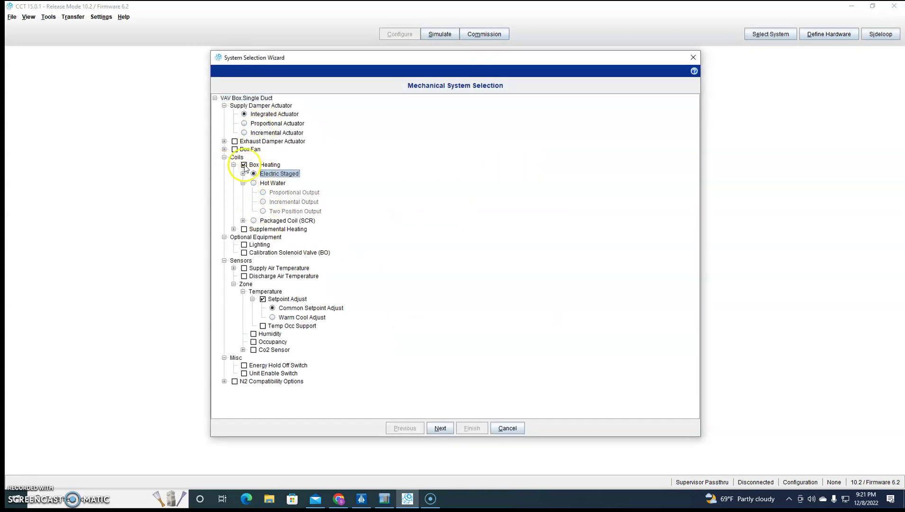
pyautogui.click(234, 150)
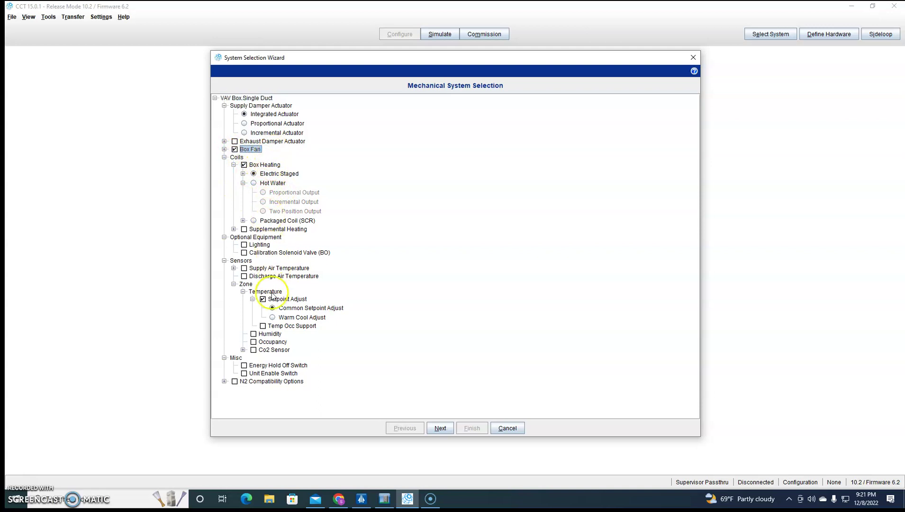
pyautogui.click(244, 275)
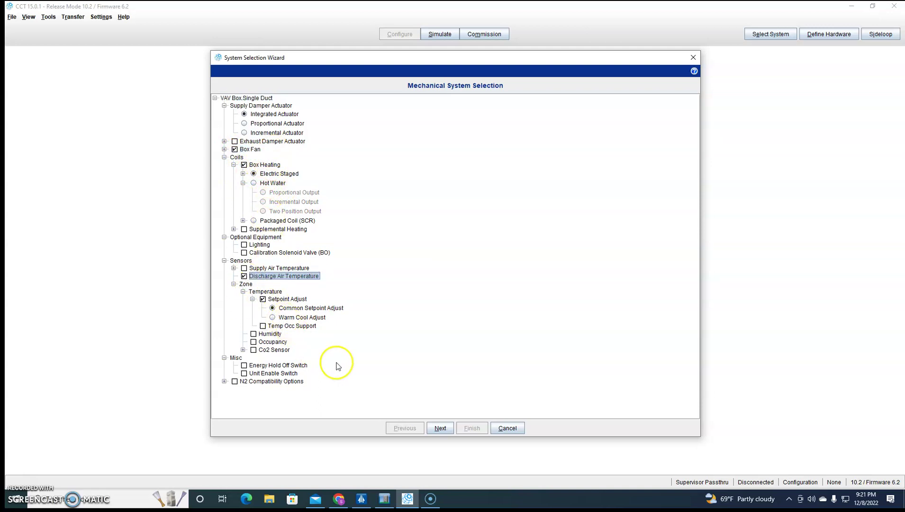
pyautogui.click(441, 427)
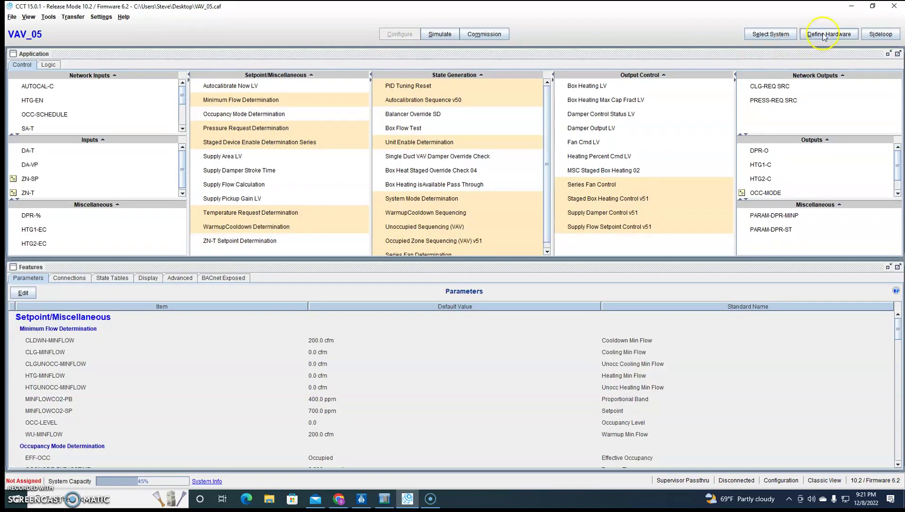
# - Define VAV_05's hardware as FX-PCV1630 at address 5 with BACnet instance number 1005
pyautogui.click(823, 35)
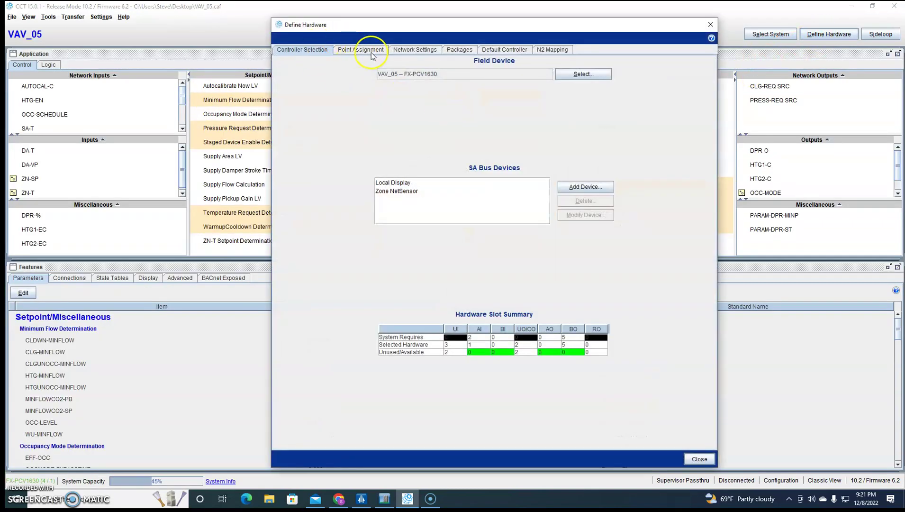
pyautogui.click(369, 50)
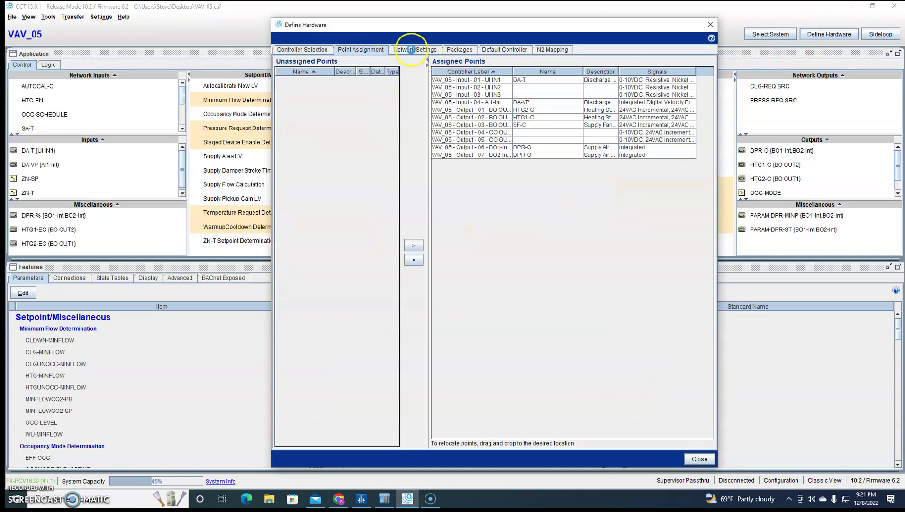
pyautogui.click(412, 47)
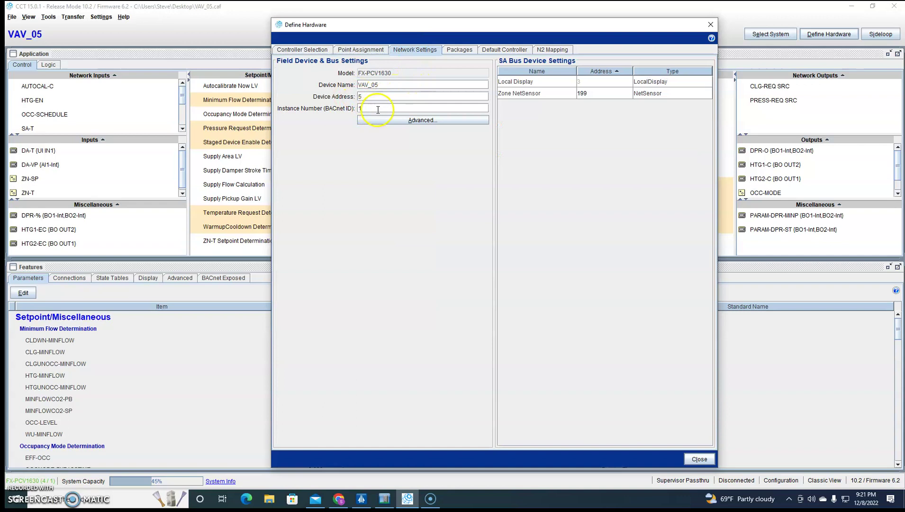
pyautogui.moveTo(378, 109); pyautogui.dragTo(347, 102)
pyautogui.click(700, 458)
# - Begin downloading VAV_05 without saving, connecting through NAE-3 to reach the transfer summary
pyautogui.click(73, 17)
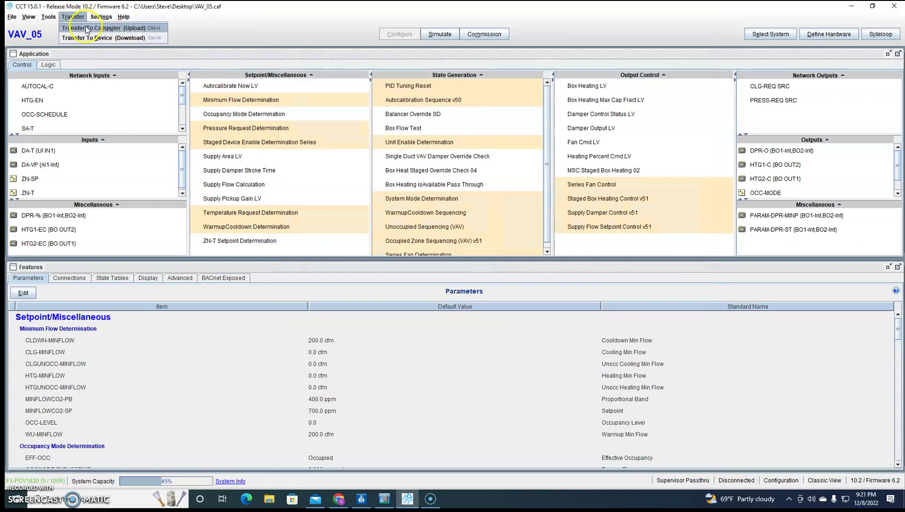
pyautogui.click(95, 38)
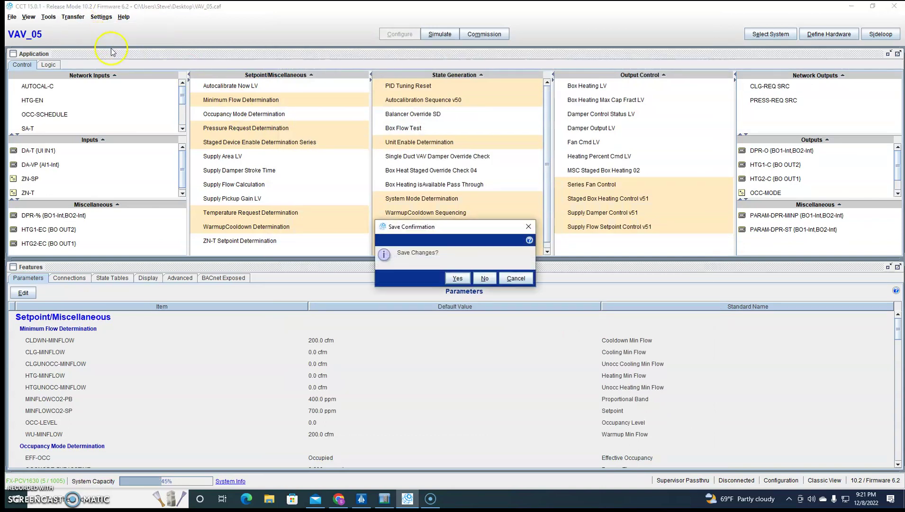
pyautogui.click(484, 277)
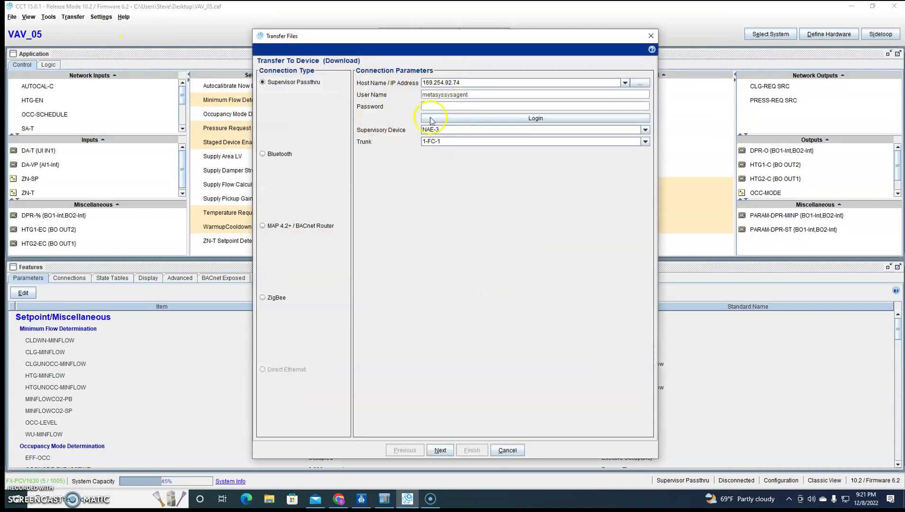
pyautogui.click(440, 450)
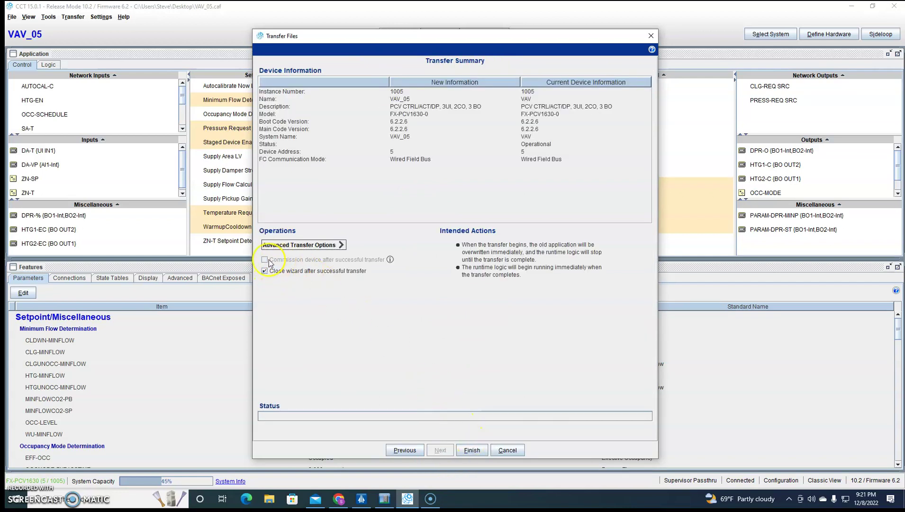
# - Finish the transfer so VAV_05 downloads over the controller's old VAV application
pyautogui.click(470, 448)
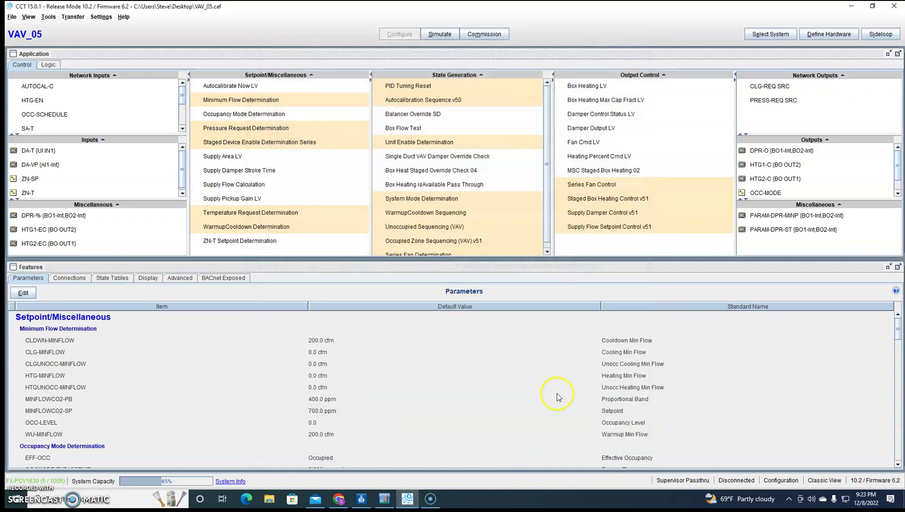
# - Back in Metasys, start inserting a new field device under the FC-1 trunk
pyautogui.click(385, 498)
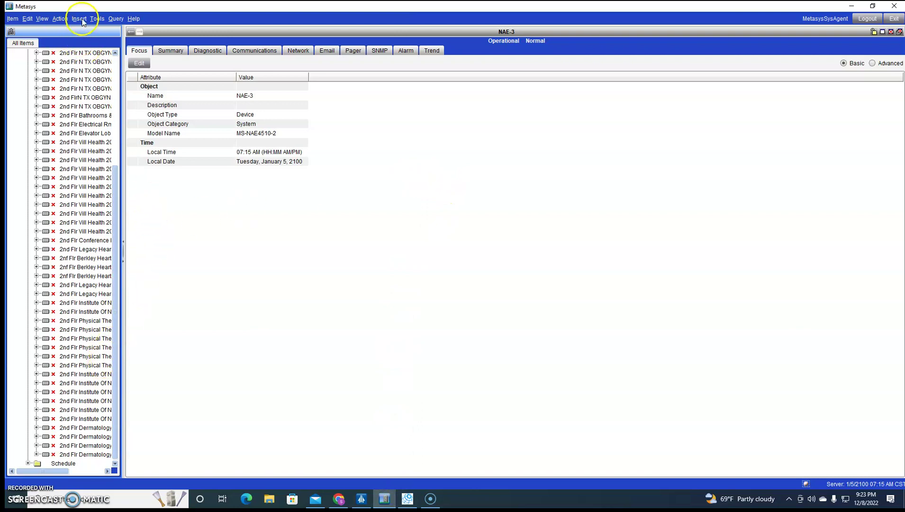
pyautogui.scroll(6, 95, 105)
pyautogui.click(86, 125)
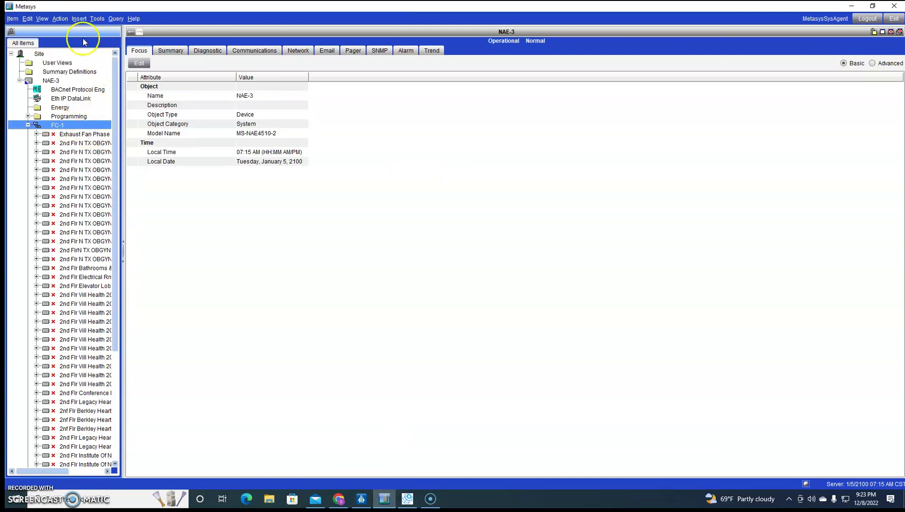
pyautogui.click(78, 19)
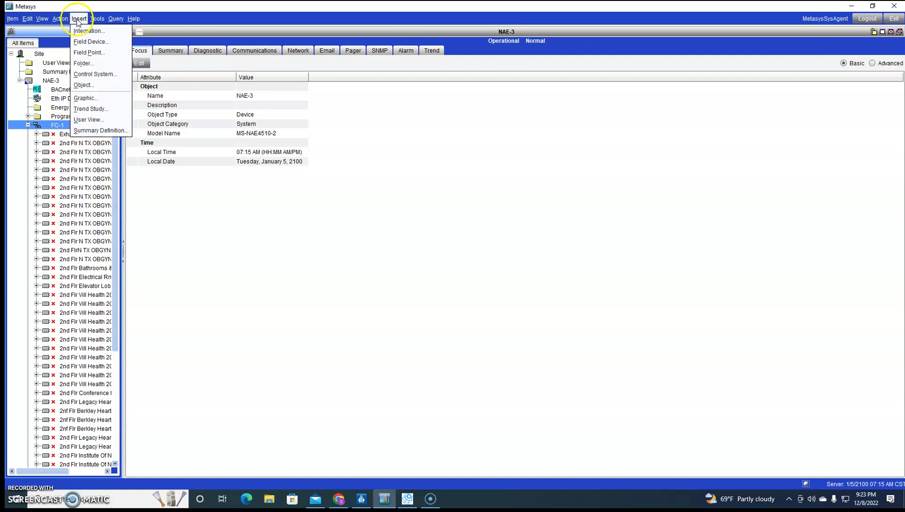
pyautogui.click(90, 41)
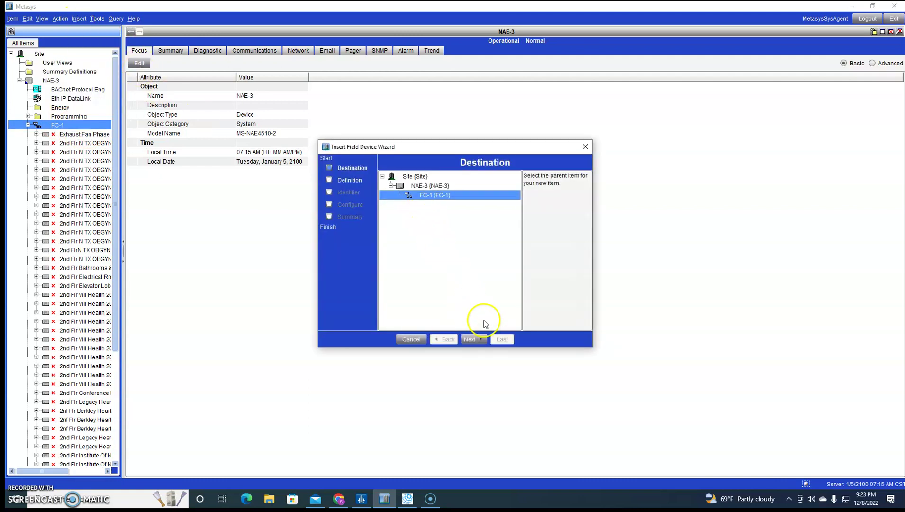
# - Rerun assisted auto discovery and choose the VAV_05 device, instance 1005
pyautogui.click(472, 339)
pyautogui.click(459, 196)
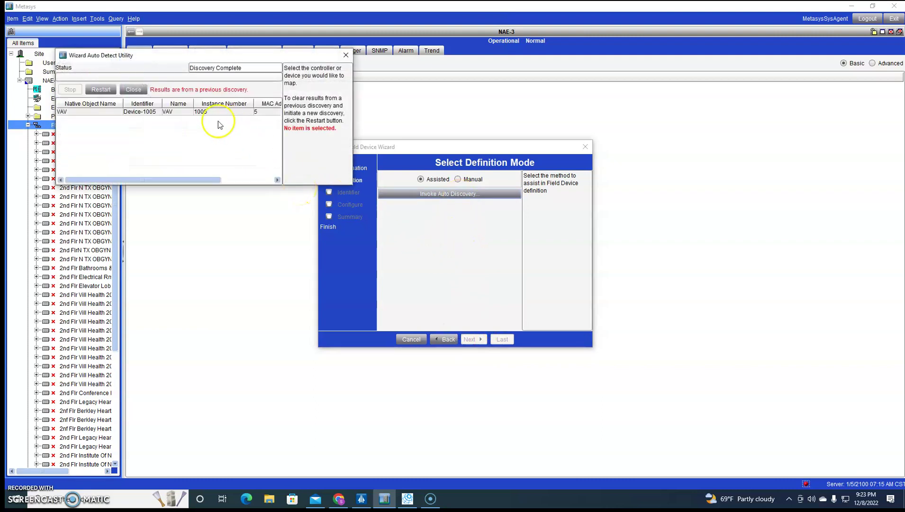
pyautogui.click(100, 89)
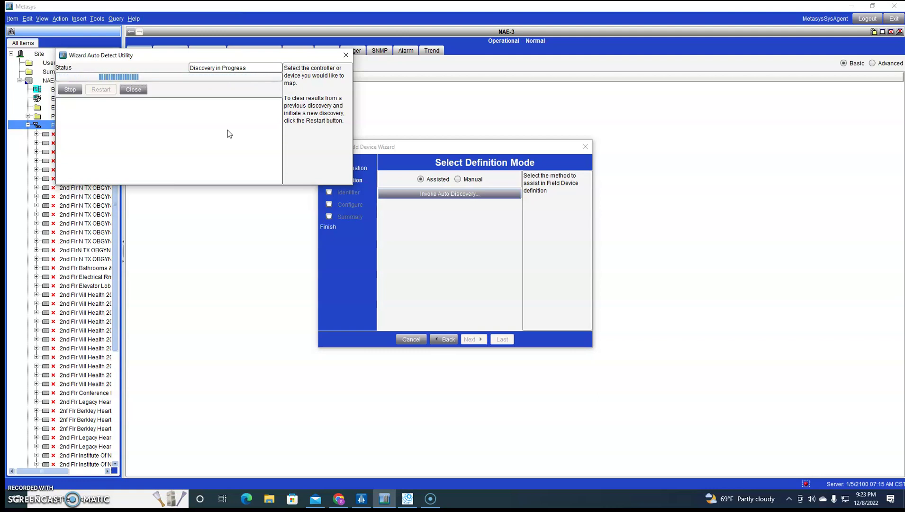
pyautogui.click(224, 128)
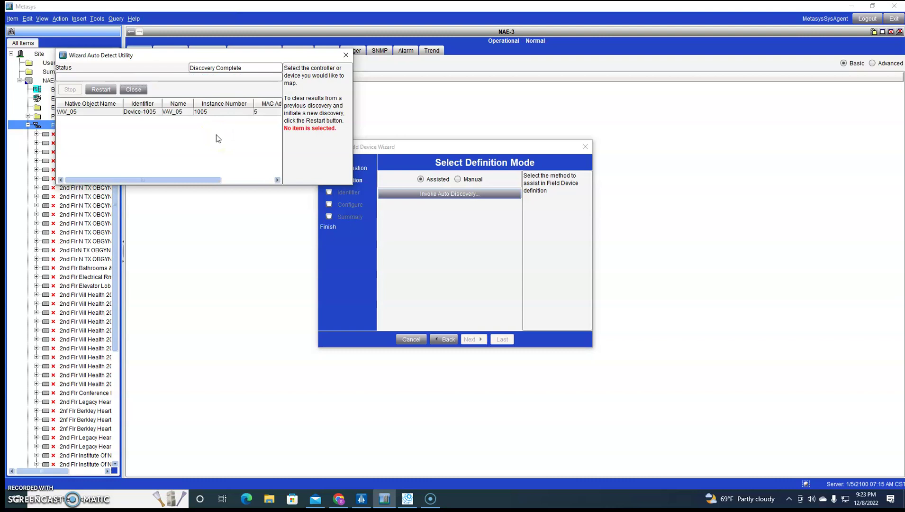
pyautogui.doubleClick(183, 113)
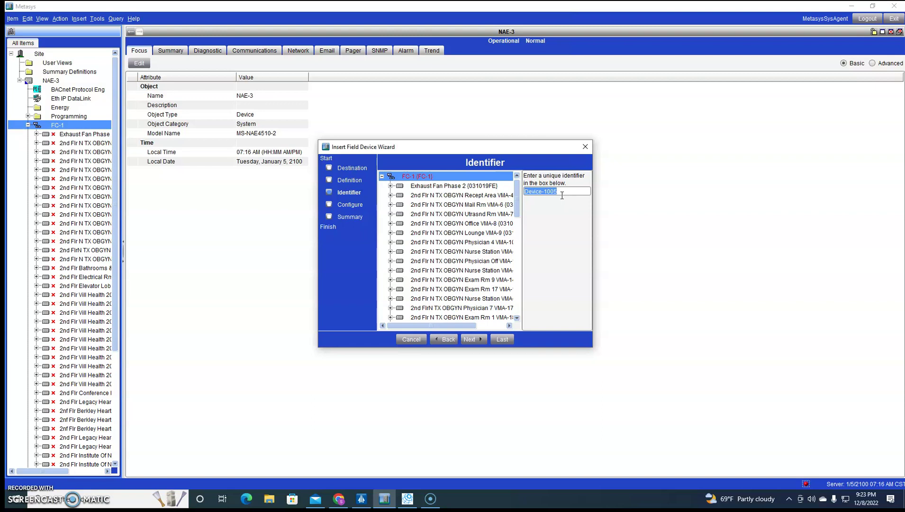
# - Enter '1st Floor VAV_05' as the identifier and advance through Configure to the Summary
pyautogui.write('1st Floor VAV_')
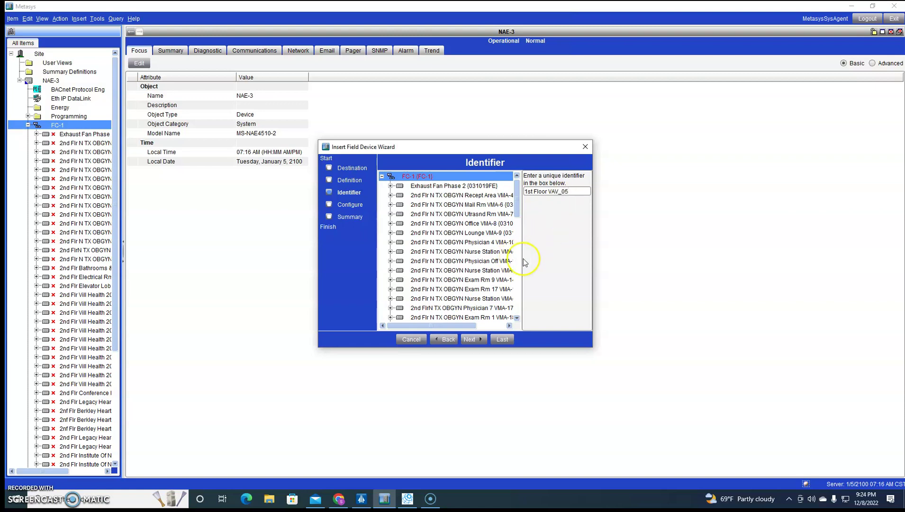
pyautogui.click(481, 339)
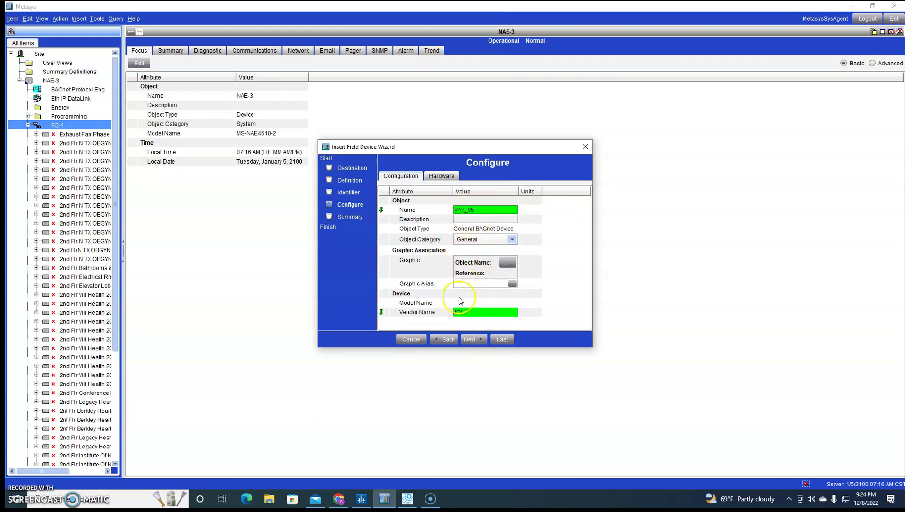
pyautogui.click(476, 339)
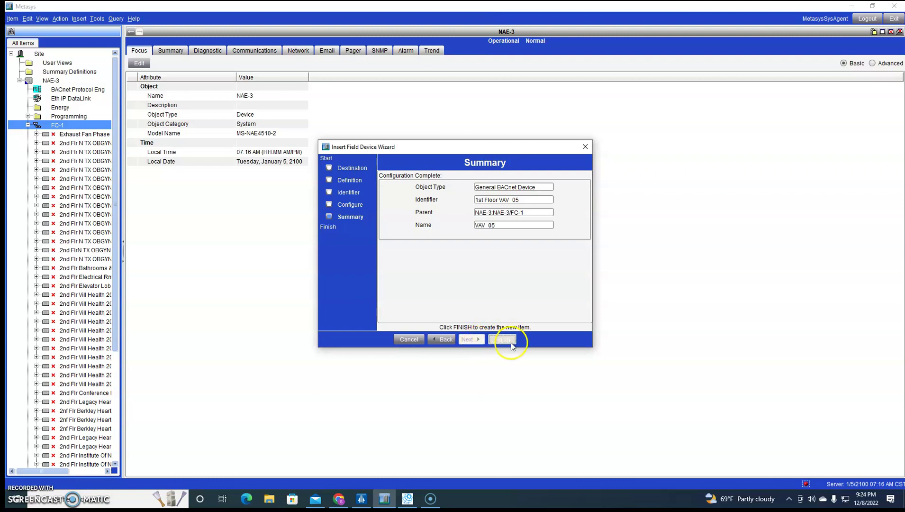
# - Finish creating the VAV_05 field device, skipping trend/alarm extensions and field points
pyautogui.click(511, 339)
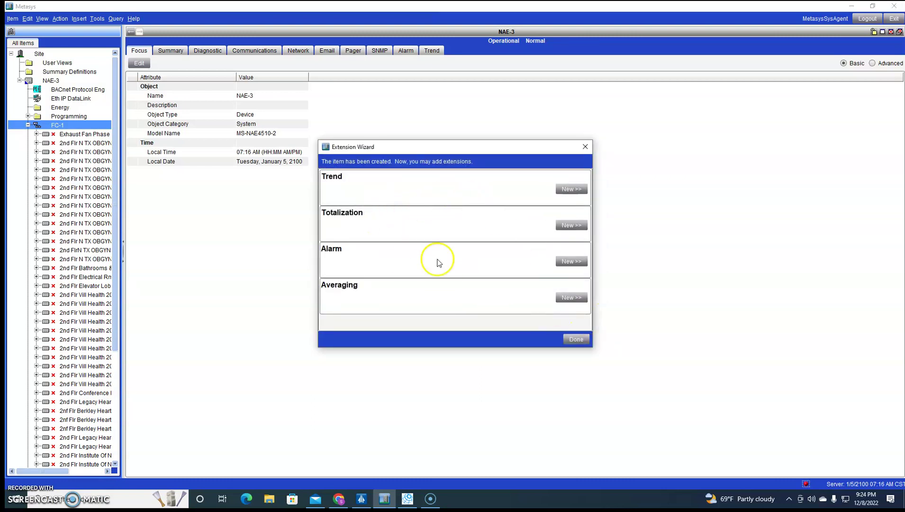
pyautogui.click(574, 339)
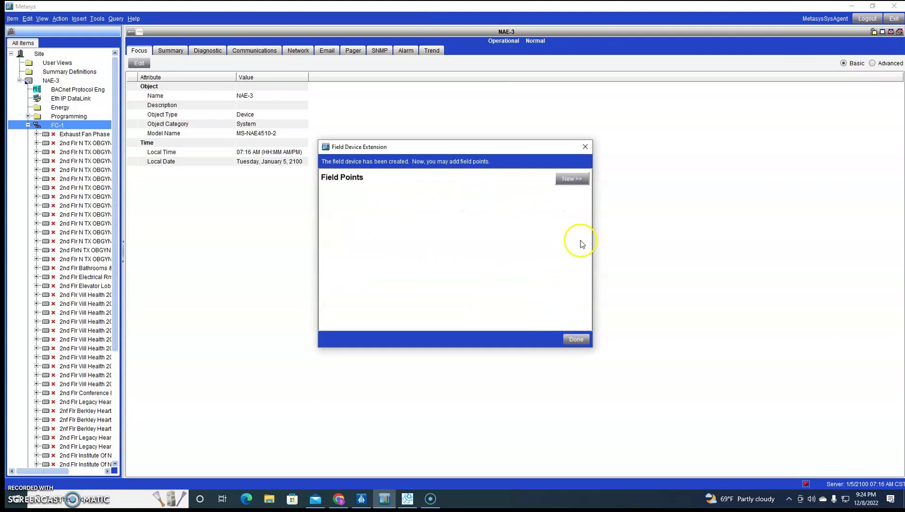
pyautogui.click(576, 339)
# - Select VAV_05 under FC-1 in the navigation tree to open its object view
pyautogui.scroll(-6, 76, 203)
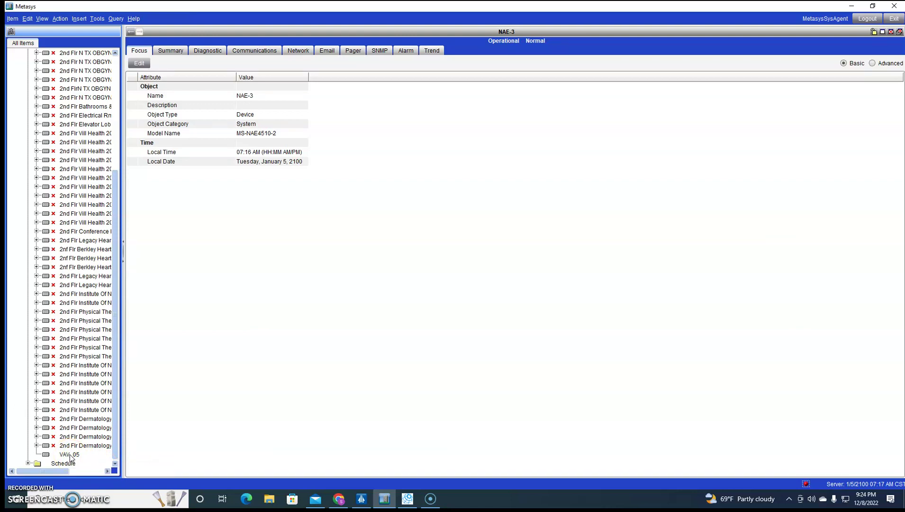
pyautogui.click(72, 455)
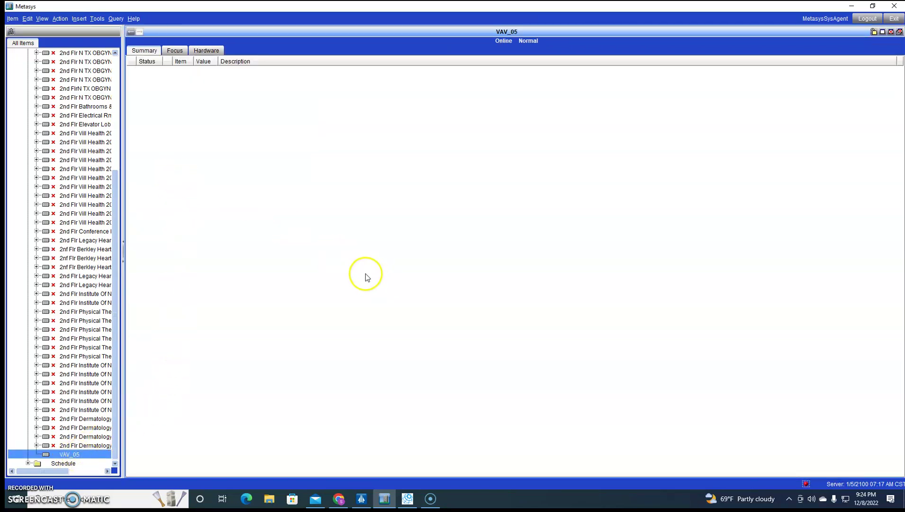
pyautogui.scroll(6, 114, 375)
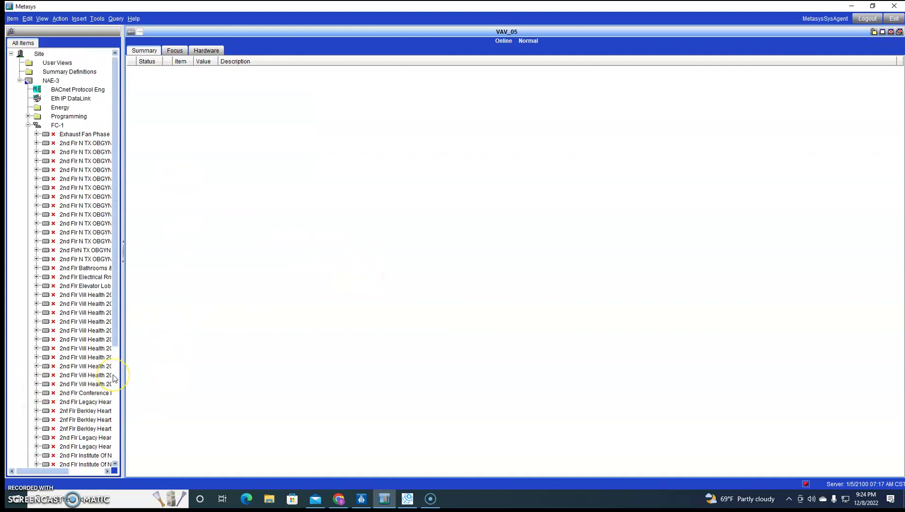
pyautogui.scroll(-6, 102, 394)
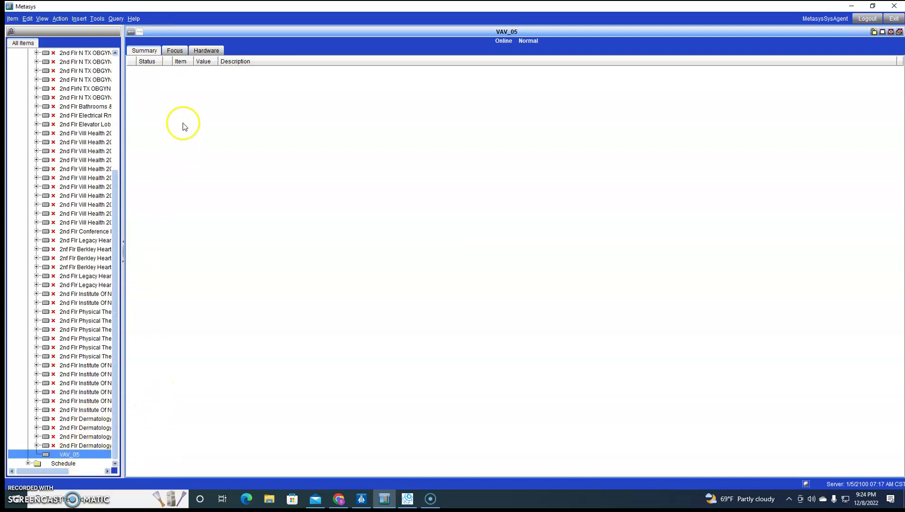
# - Review VAV_05's hardware and general attributes (vendor JCI, model FX-PCV1630-0), cancelling the edit unchanged
pyautogui.click(201, 54)
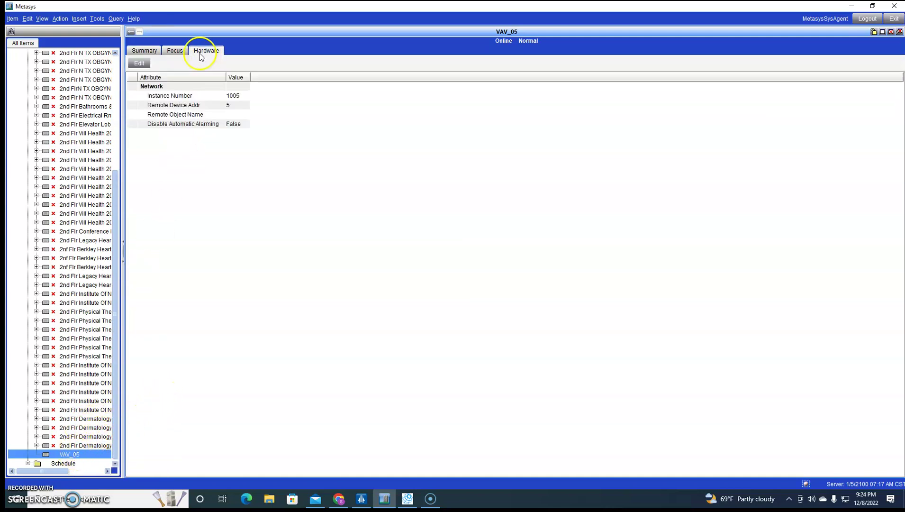
pyautogui.click(175, 51)
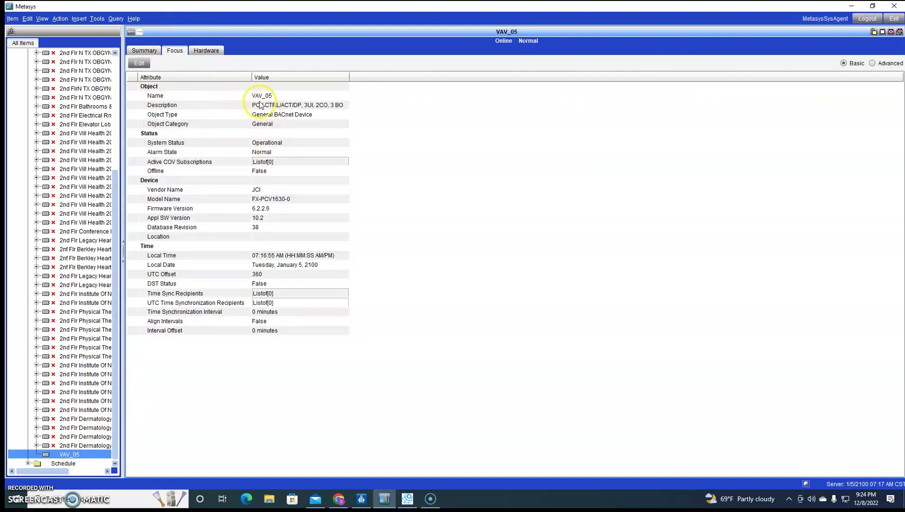
pyautogui.click(148, 64)
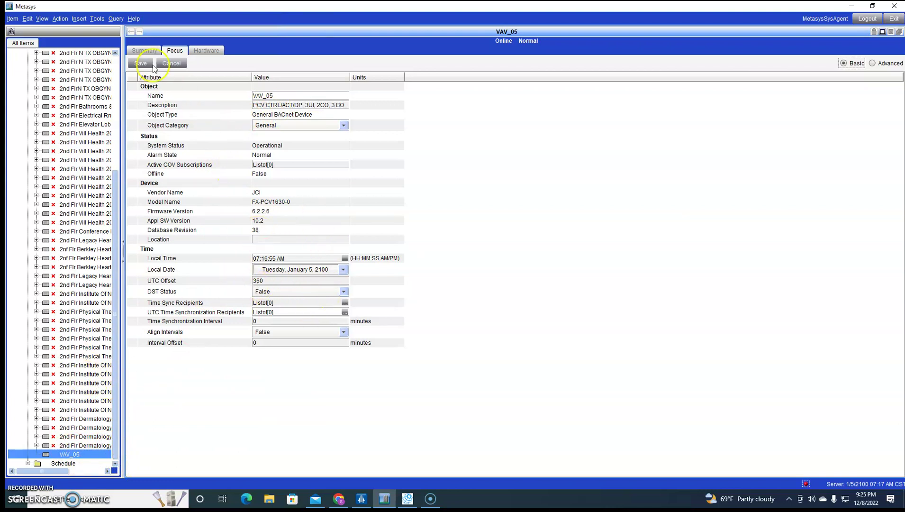
pyautogui.click(171, 65)
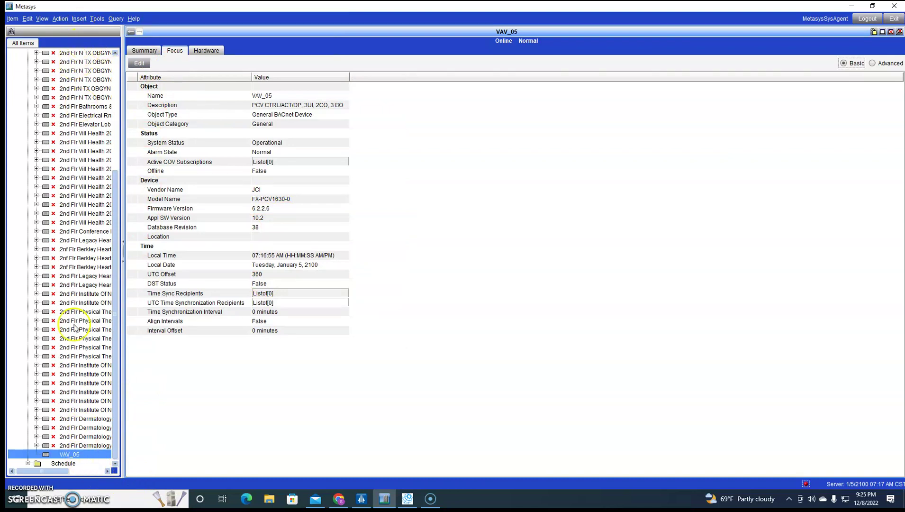
# - Insert field points on VAV_05 via Auto Discovery and continue to the Point Mapping Utility
pyautogui.click(81, 21)
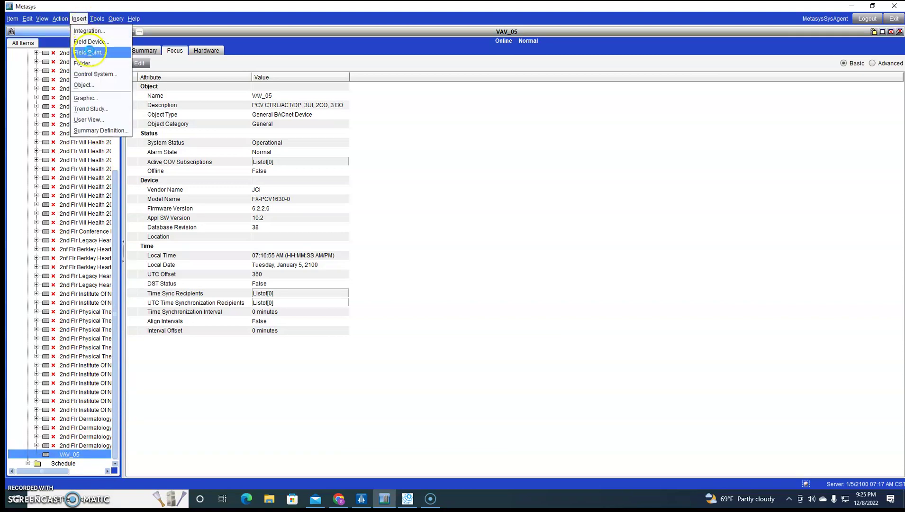
pyautogui.click(88, 52)
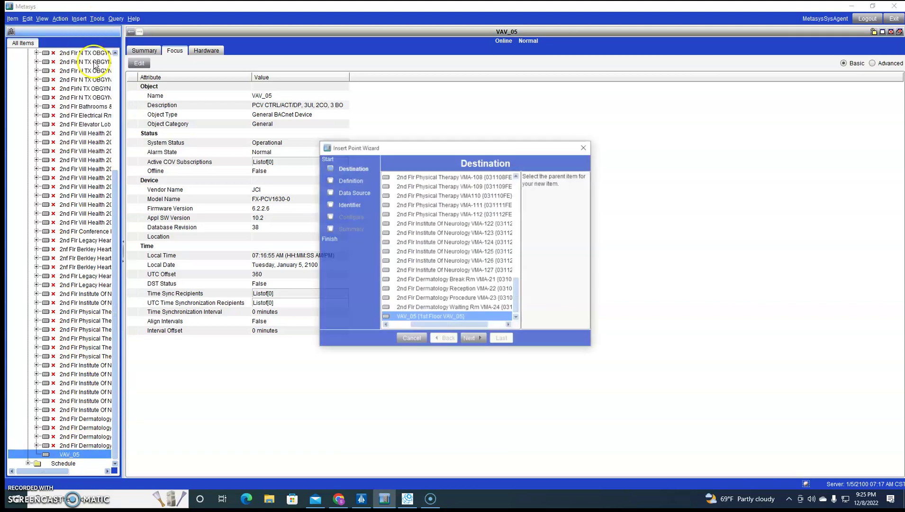
pyautogui.click(473, 339)
pyautogui.click(463, 194)
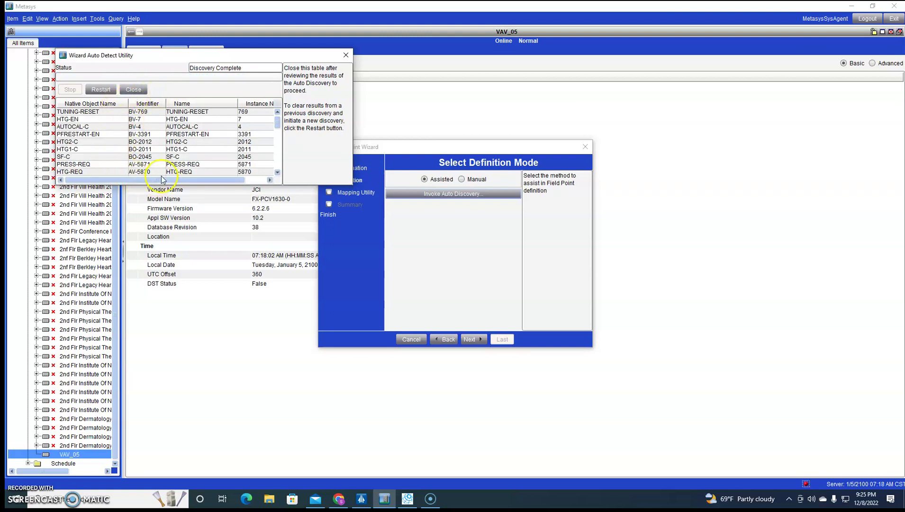
pyautogui.moveTo(233, 186); pyautogui.dragTo(236, 246)
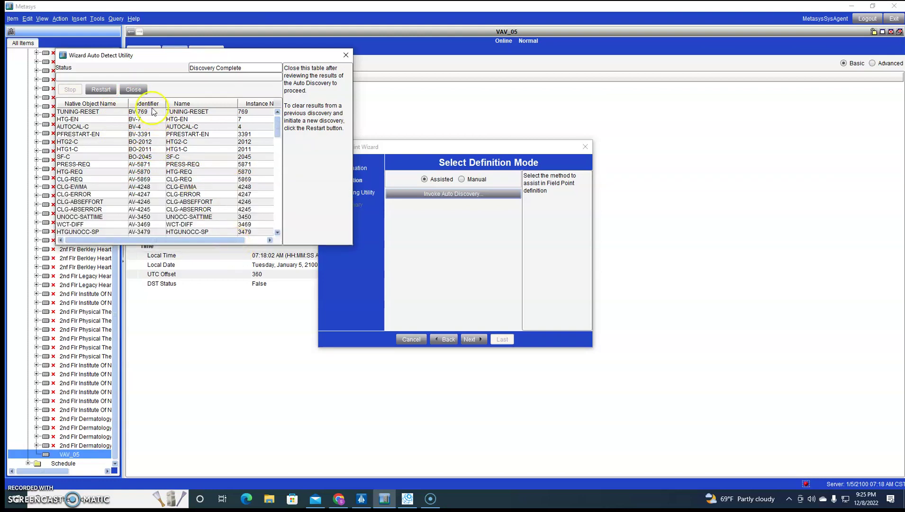
pyautogui.click(133, 89)
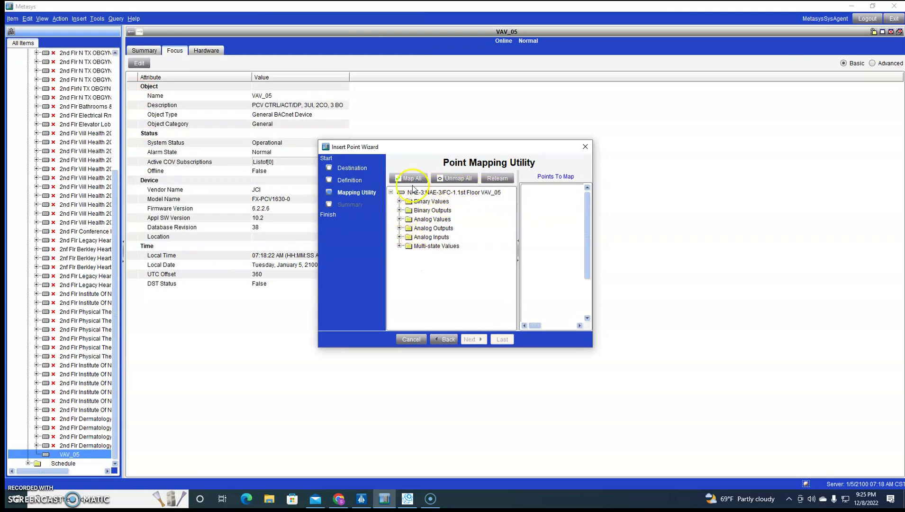
# - Map binary values HTG-EN and AUTOCAL-C and binary outputs HTG2-C, HTG1-C and SF-C
pyautogui.click(411, 178)
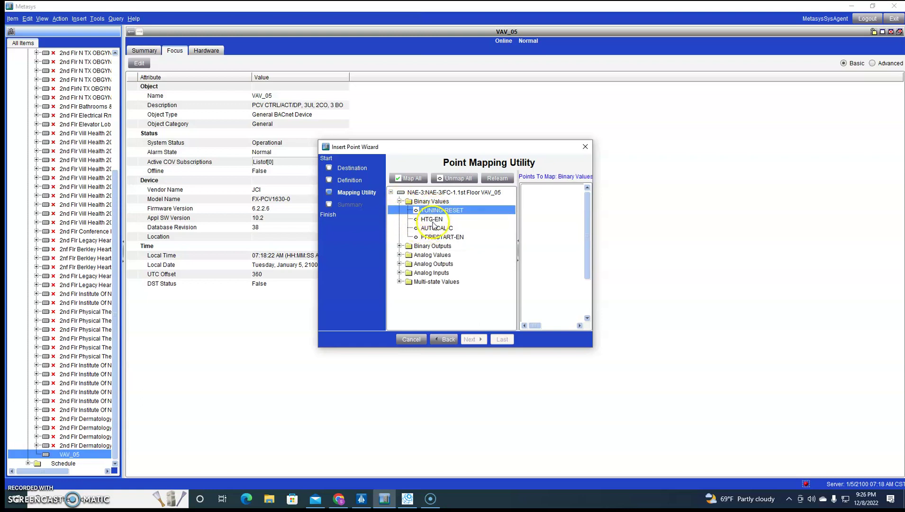
pyautogui.doubleClick(433, 219)
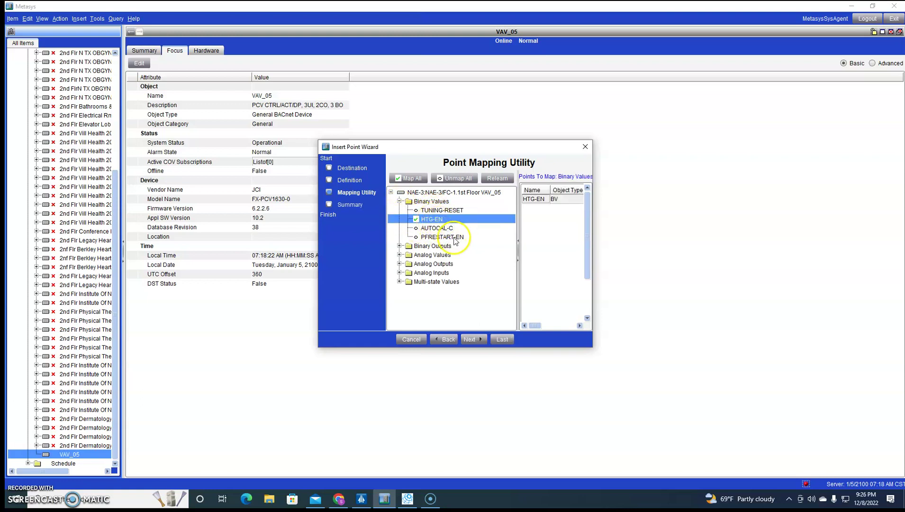
pyautogui.doubleClick(437, 228)
pyautogui.click(400, 245)
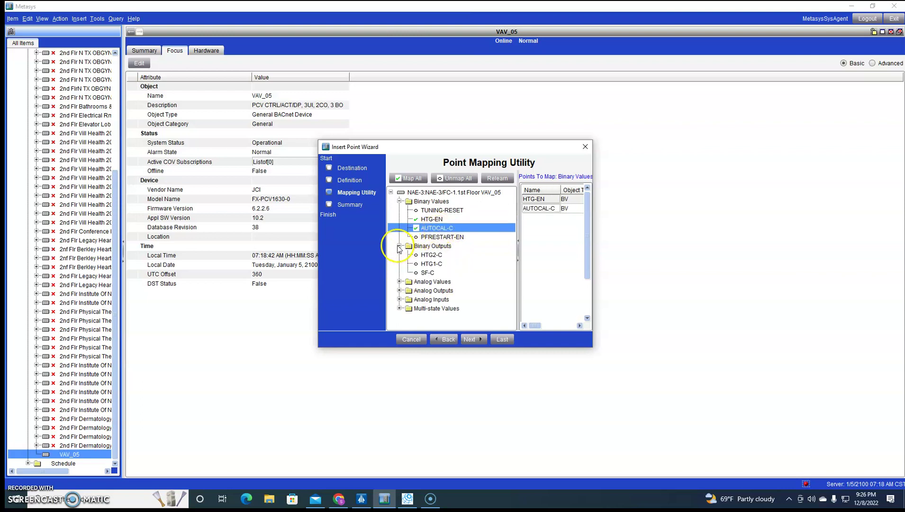
pyautogui.doubleClick(429, 255)
pyautogui.click(432, 264)
pyautogui.doubleClick(428, 273)
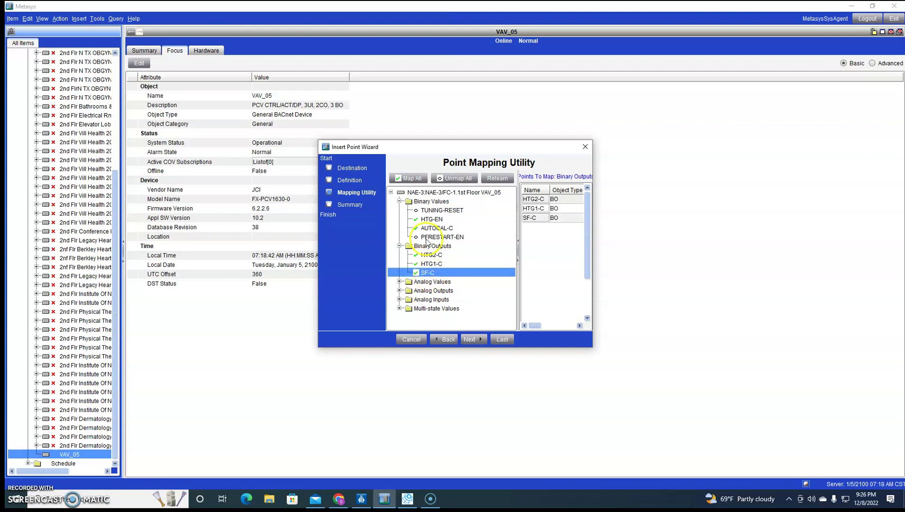
# - Map analog values SA-F, EFFCLG-SP, EFFHTG-SP and CLG-O
pyautogui.click(399, 281)
pyautogui.scroll(3, 435, 240)
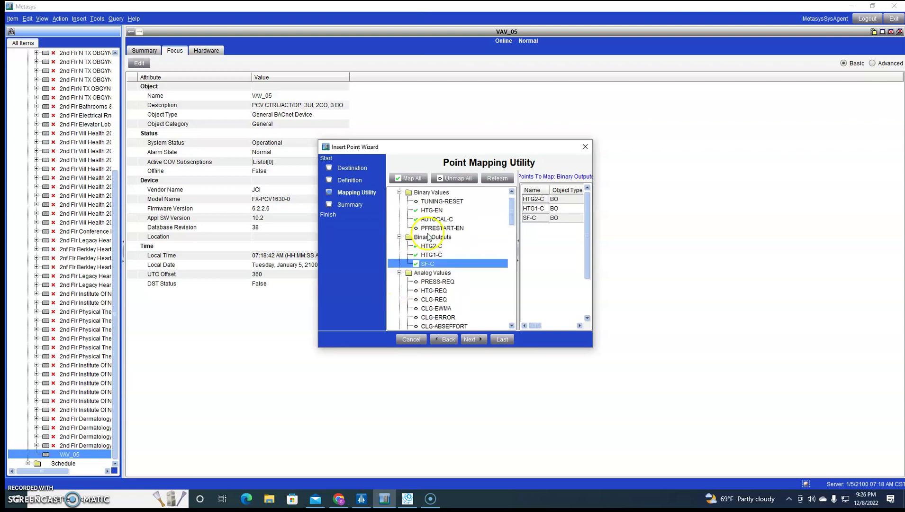
pyautogui.scroll(-3, 419, 223)
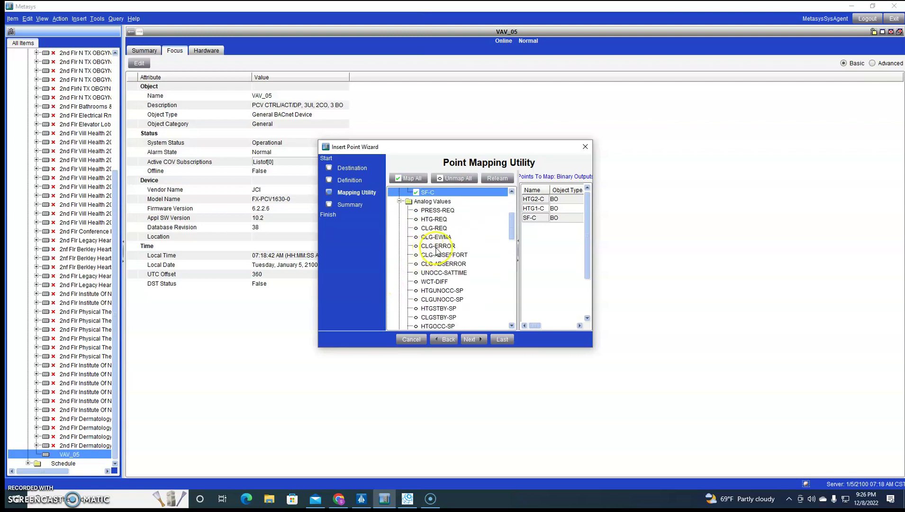
pyautogui.scroll(-2, 448, 301)
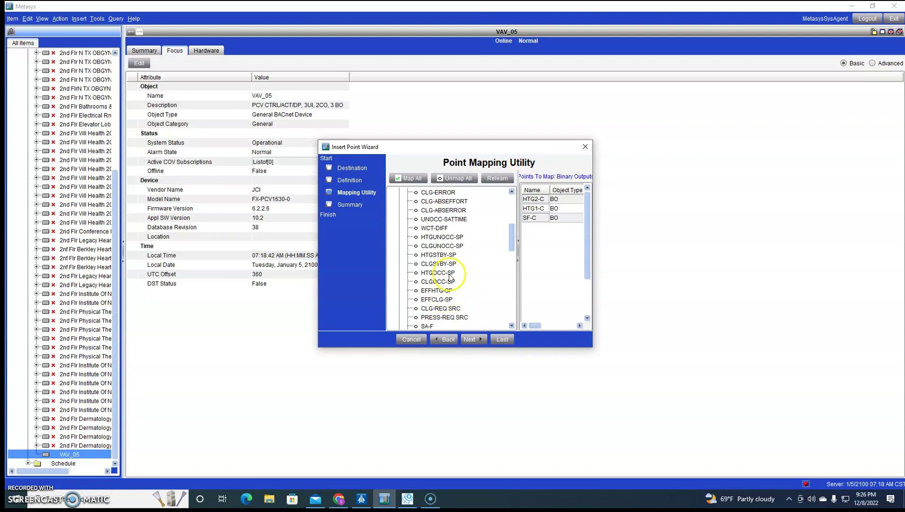
pyautogui.scroll(-1, 443, 296)
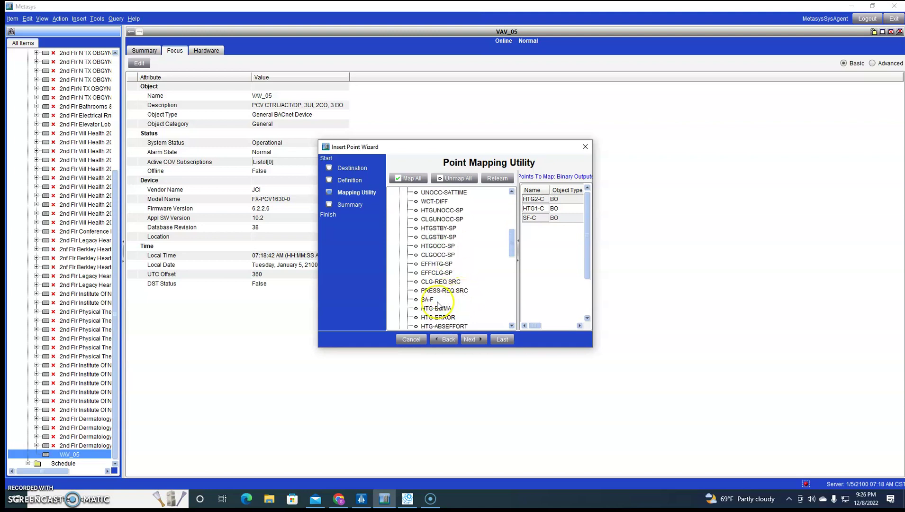
pyautogui.scroll(-1, 436, 305)
pyautogui.click(424, 274)
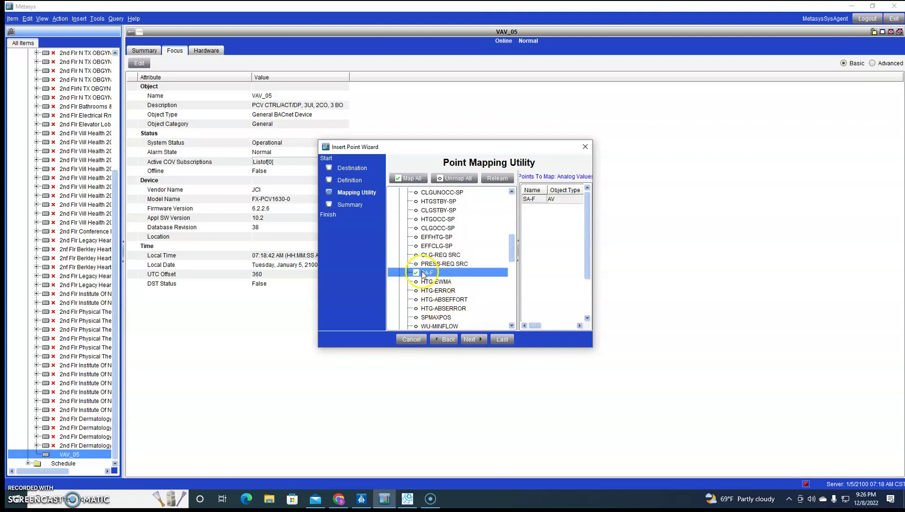
pyautogui.click(444, 246)
pyautogui.click(443, 238)
pyautogui.scroll(-3, 449, 303)
pyautogui.scroll(-2, 453, 304)
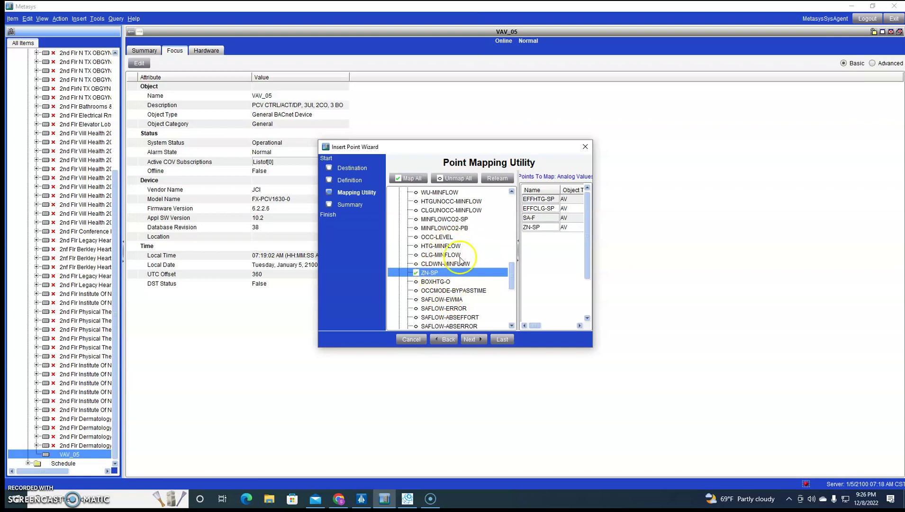
pyautogui.scroll(-2, 461, 264)
pyautogui.click(435, 283)
# - Map analog output DPR-O and analog inputs DA-T, ZN-T and DA-VP
pyautogui.scroll(-1, 462, 306)
pyautogui.scroll(-2, 439, 279)
pyautogui.scroll(-1, 443, 291)
pyautogui.doubleClick(416, 308)
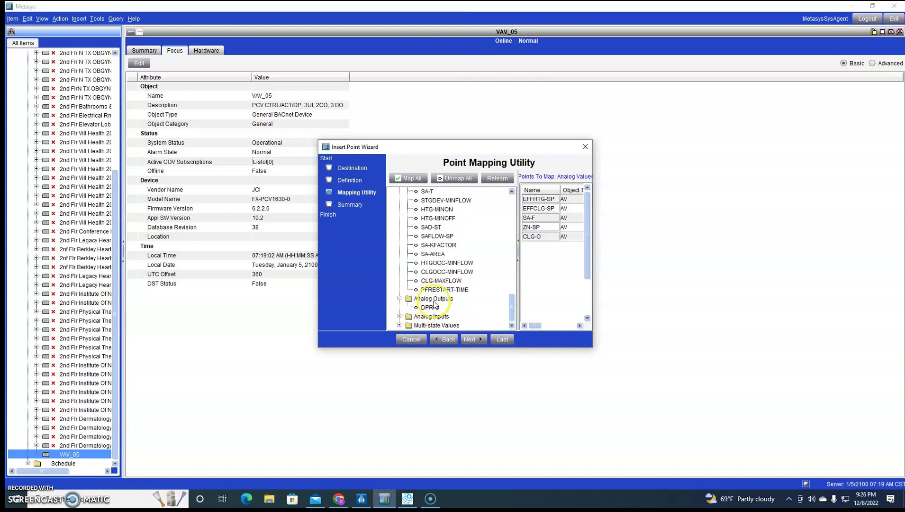
pyautogui.click(434, 307)
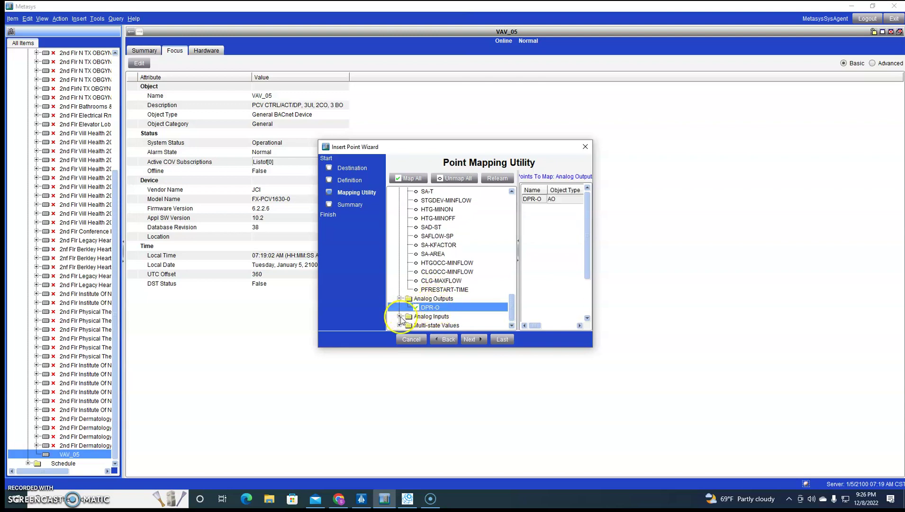
pyautogui.doubleClick(424, 317)
pyautogui.click(427, 316)
pyautogui.click(429, 307)
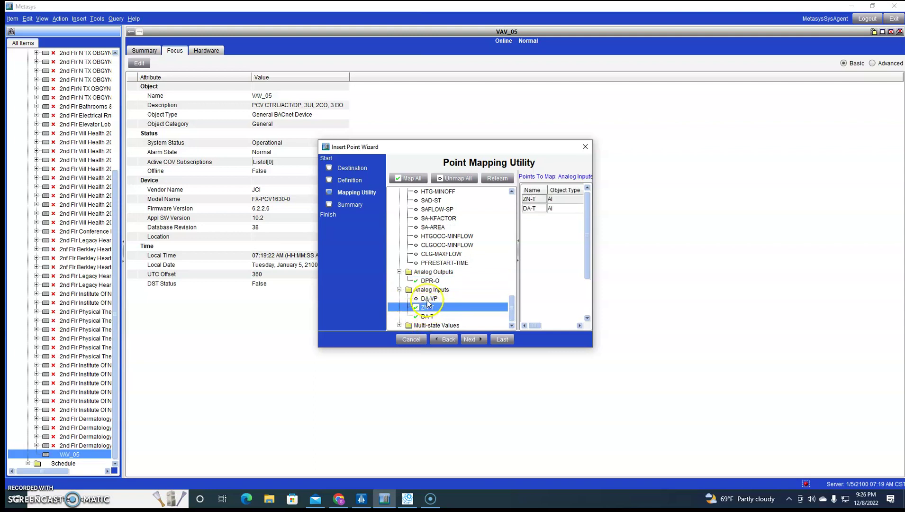
pyautogui.click(428, 298)
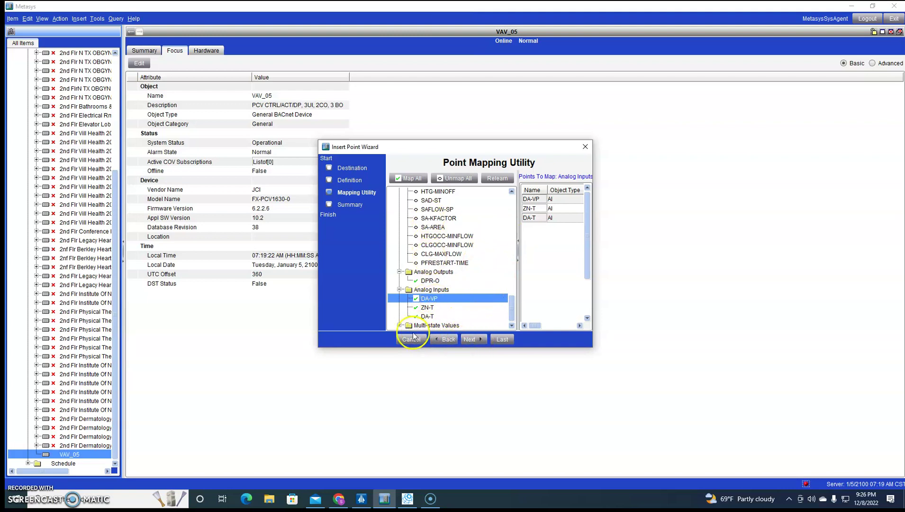
# - Map the OCC-SCHEDULE multi-state value and advance to the points summary
pyautogui.click(399, 325)
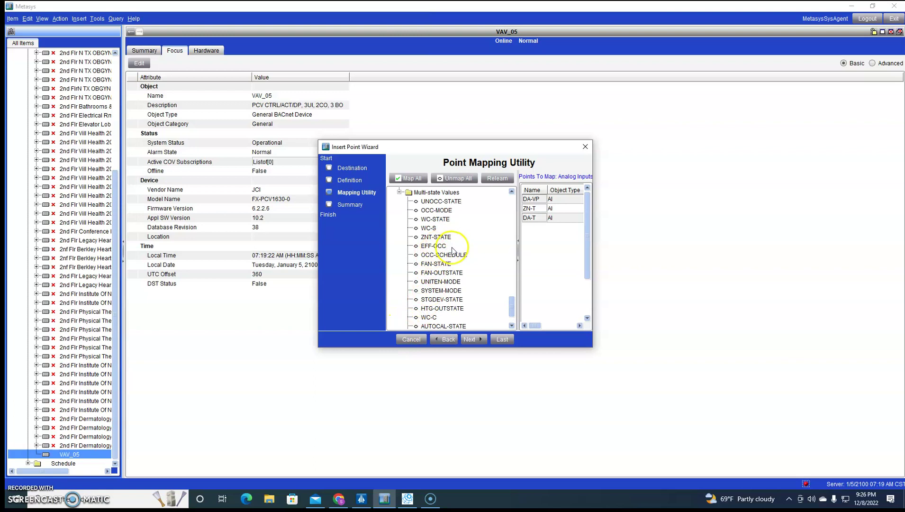
pyautogui.click(444, 255)
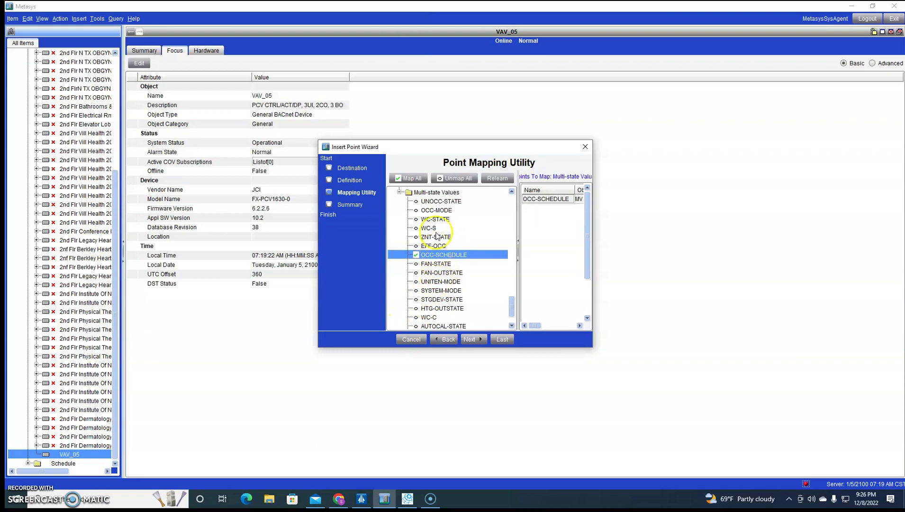
pyautogui.scroll(-1, 431, 279)
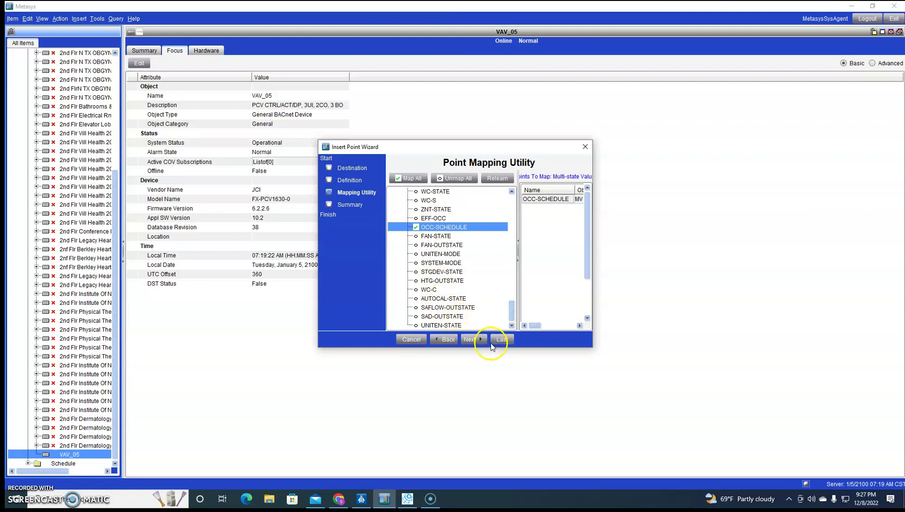
pyautogui.click(473, 339)
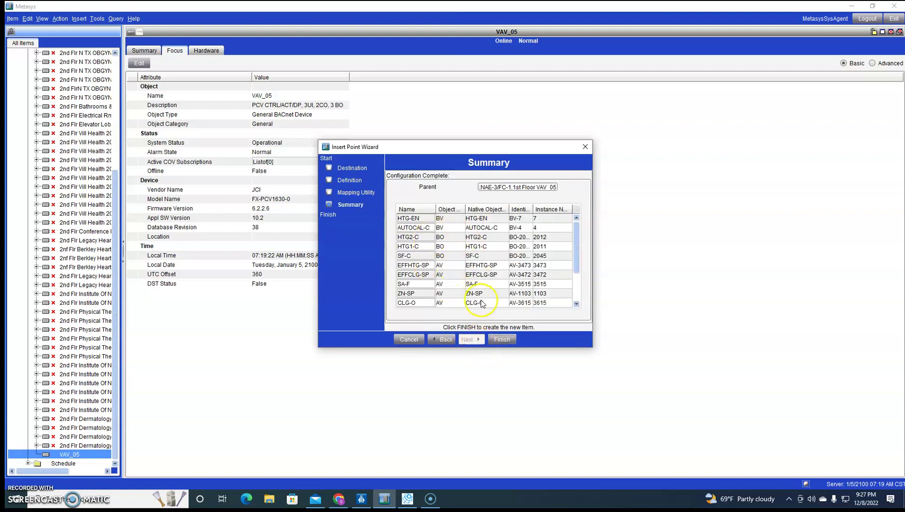
# - Finish the Insert Point Wizard to create the mapped points, showing live values like EFFHTG-SP 70.0 deg F
pyautogui.click(502, 339)
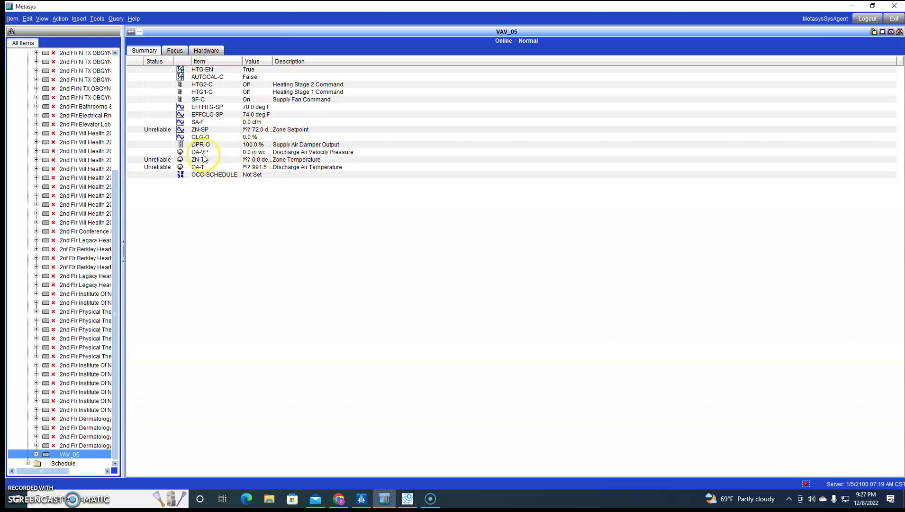
# - Command DPR-O with an Operator Override, replacing its 100.0 value with 50
pyautogui.rightClick(223, 147)
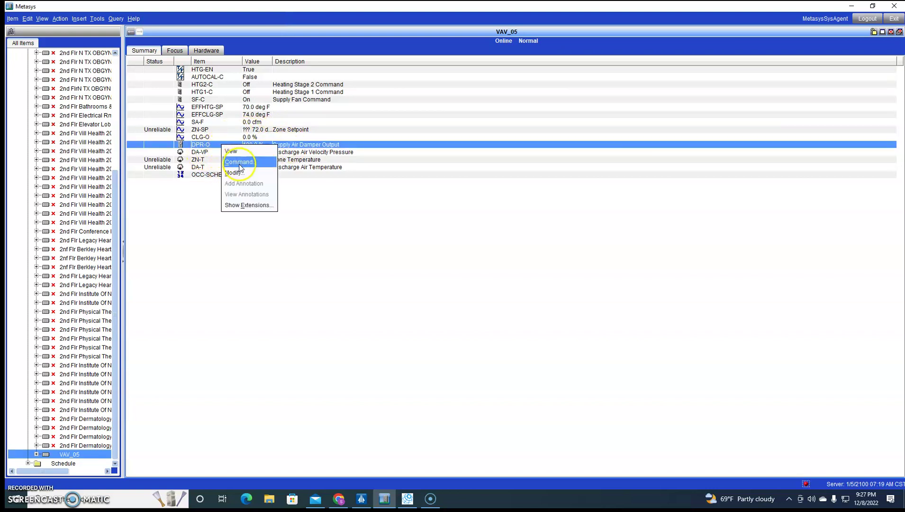
pyautogui.click(231, 158)
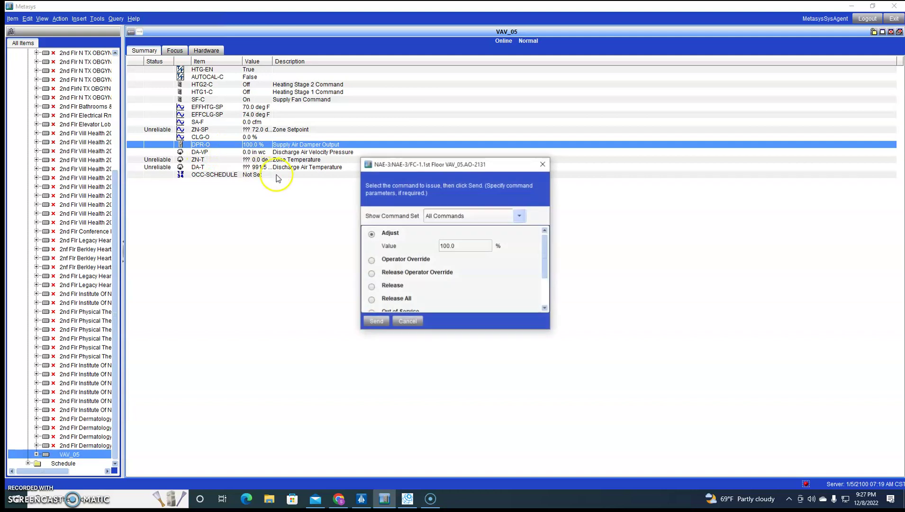
pyautogui.click(400, 259)
pyautogui.doubleClick(476, 259)
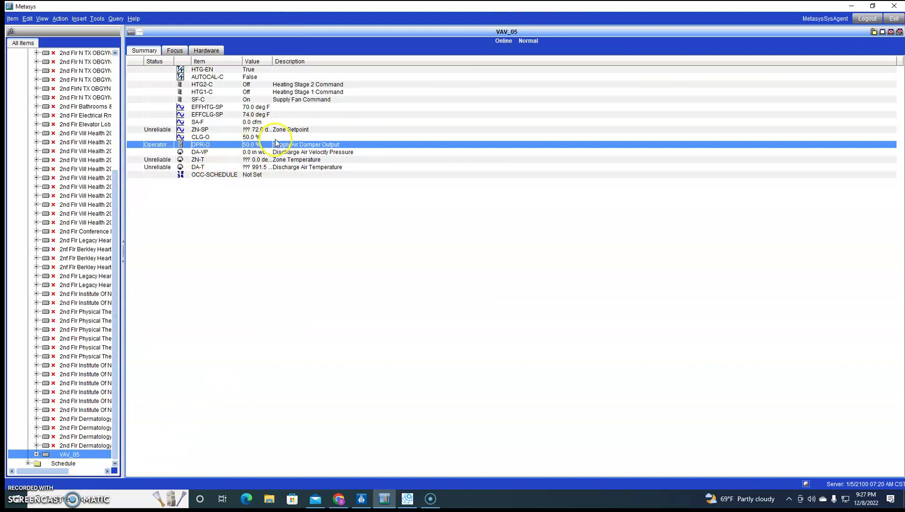
# - Expand VAV_05 and open the All Items Organizer from Tools
pyautogui.click(36, 454)
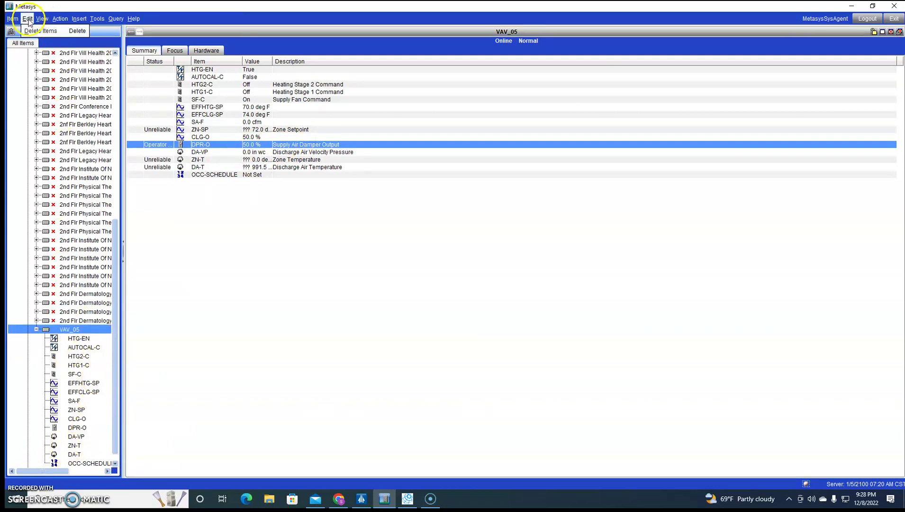
pyautogui.click(43, 19)
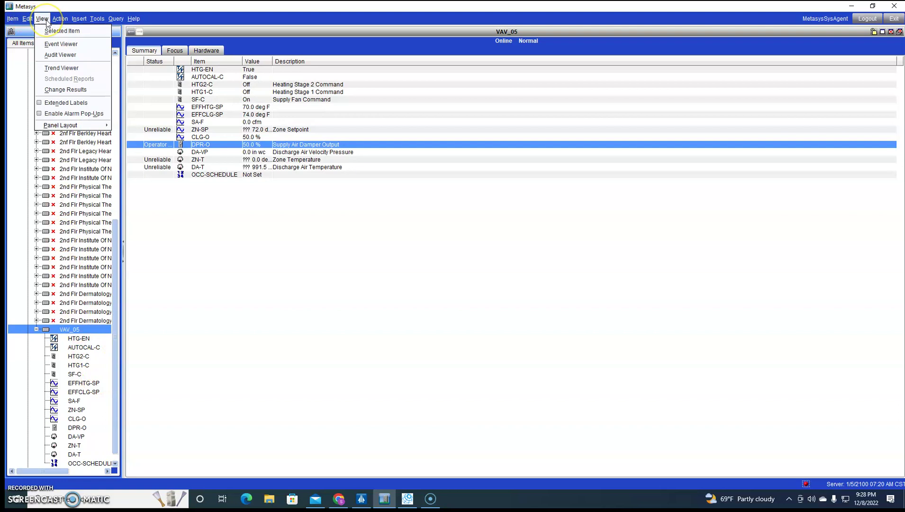
pyautogui.click(97, 20)
pyautogui.click(108, 75)
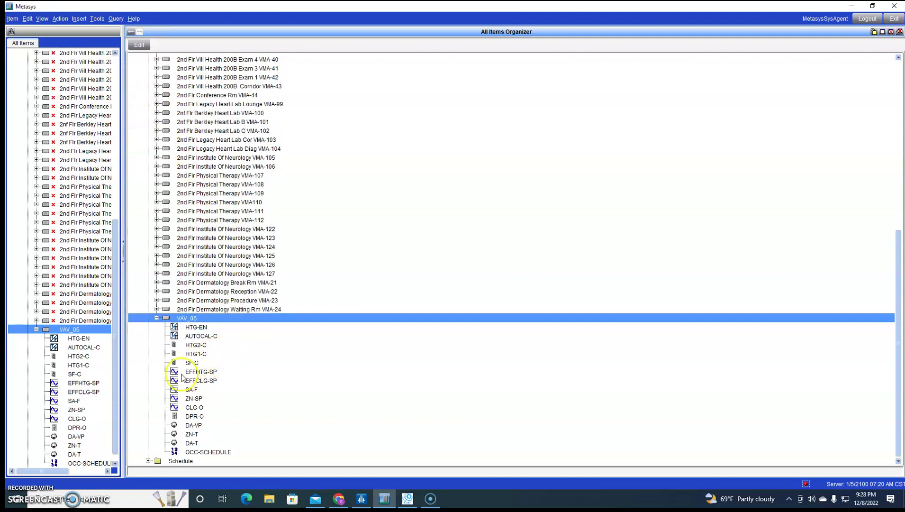
# - Move HTG-EN down three places to sit below EFFCLG-SP
pyautogui.click(194, 327)
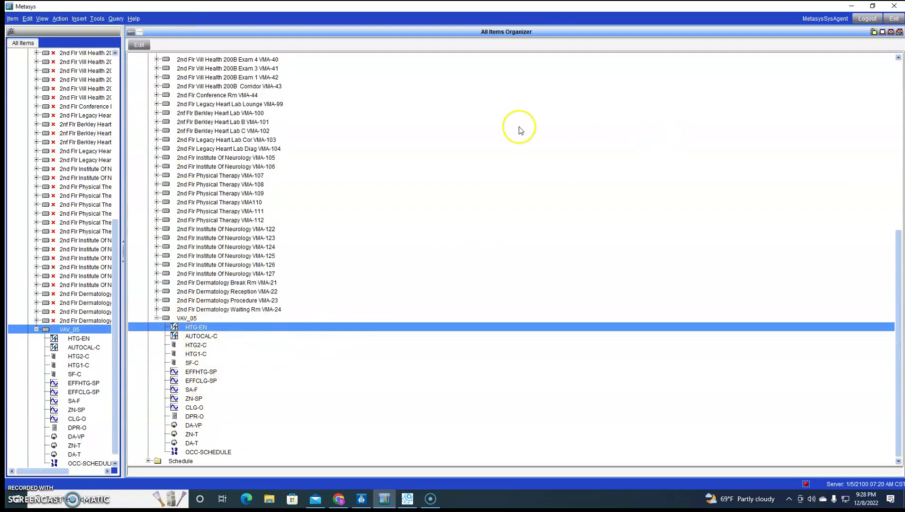
pyautogui.click(142, 45)
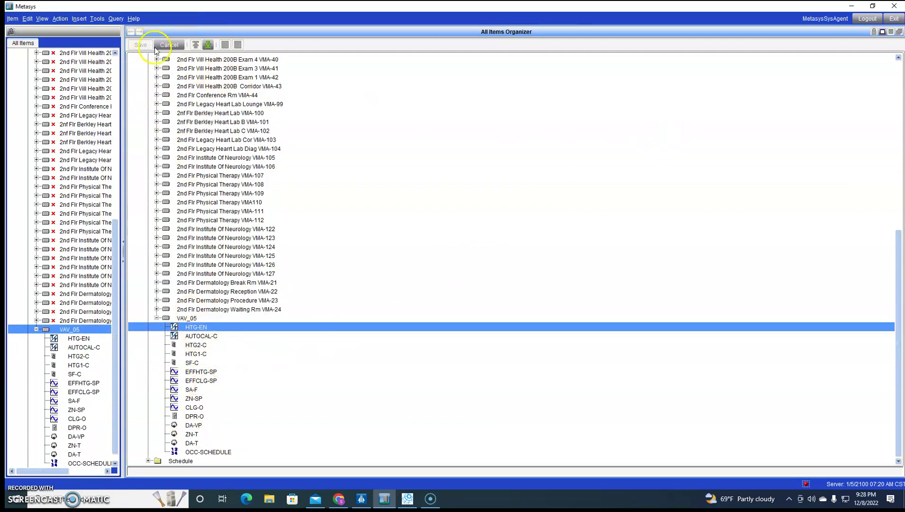
pyautogui.click(209, 44)
pyautogui.click(209, 45)
pyautogui.click(208, 44)
pyautogui.click(209, 45)
pyautogui.click(208, 44)
pyautogui.click(208, 45)
# - Move HTG1-C above HTG2-C and SF-C just below AUTOCAL-C, then save the order
pyautogui.click(197, 345)
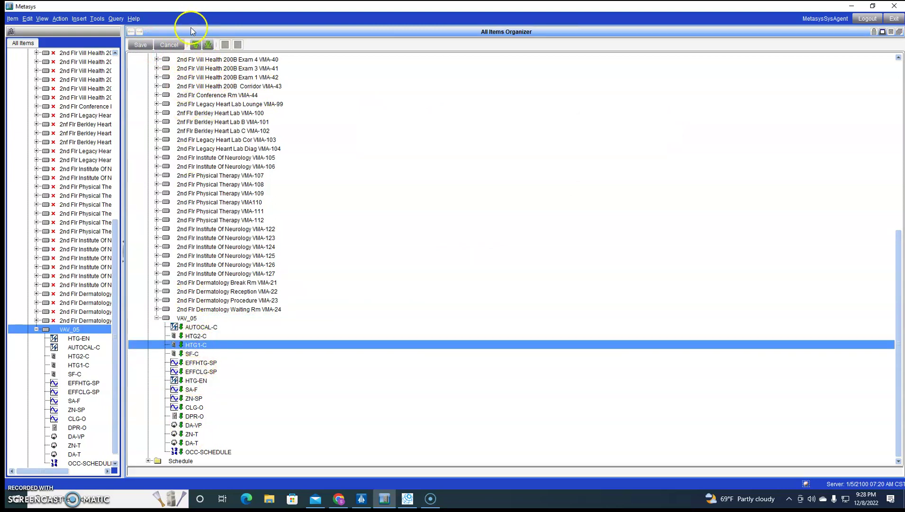
pyautogui.click(196, 44)
pyautogui.click(192, 354)
pyautogui.click(196, 44)
pyautogui.click(196, 45)
pyautogui.click(141, 44)
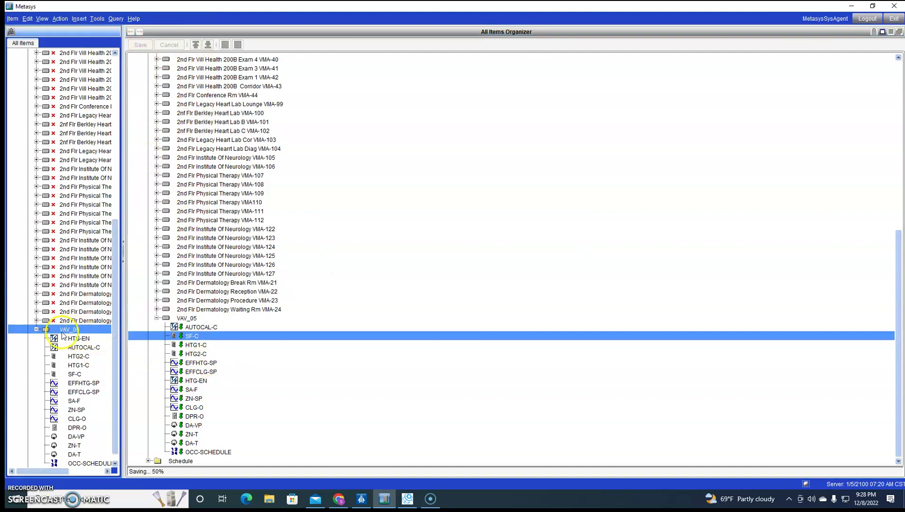
# - Acknowledge the save, expand NAE-3 and FC-1, and open VAV_05's summary with the reordered points
pyautogui.click(450, 262)
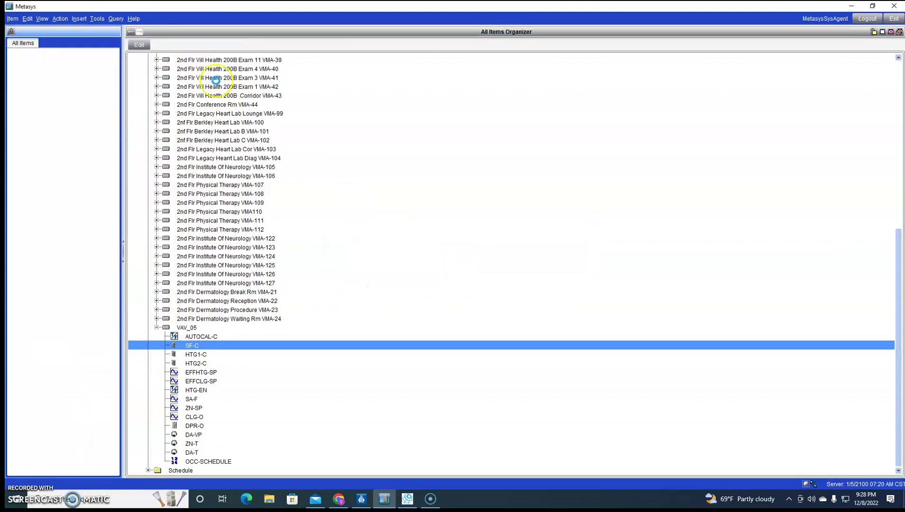
pyautogui.click(19, 80)
pyautogui.click(28, 125)
pyautogui.scroll(-5, 57, 365)
pyautogui.doubleClick(69, 454)
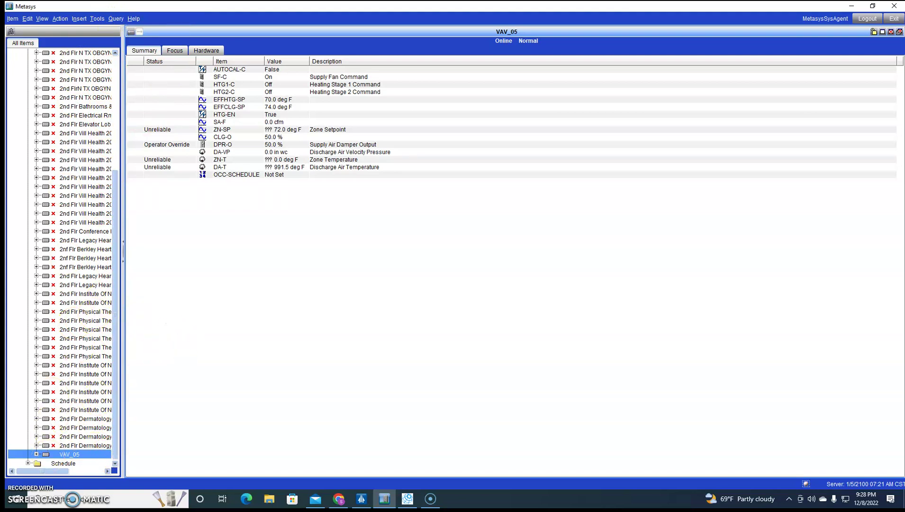
pyautogui.click(430, 499)
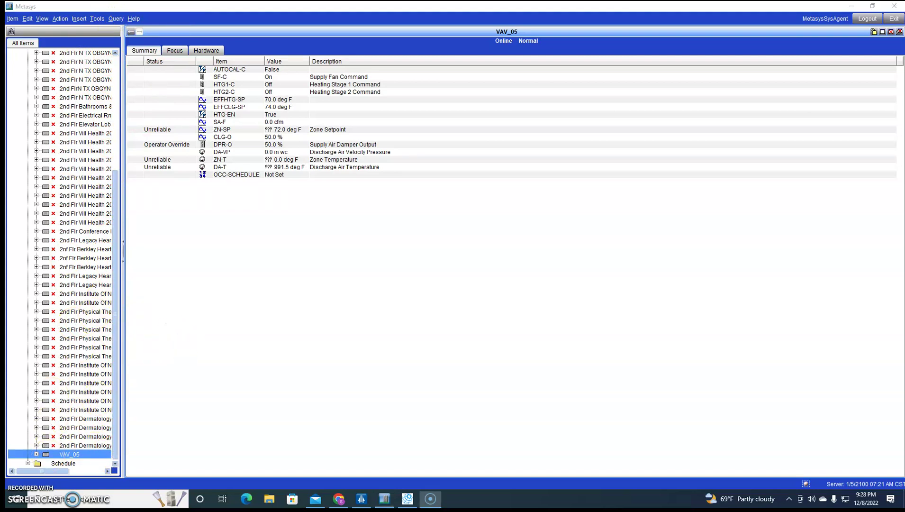